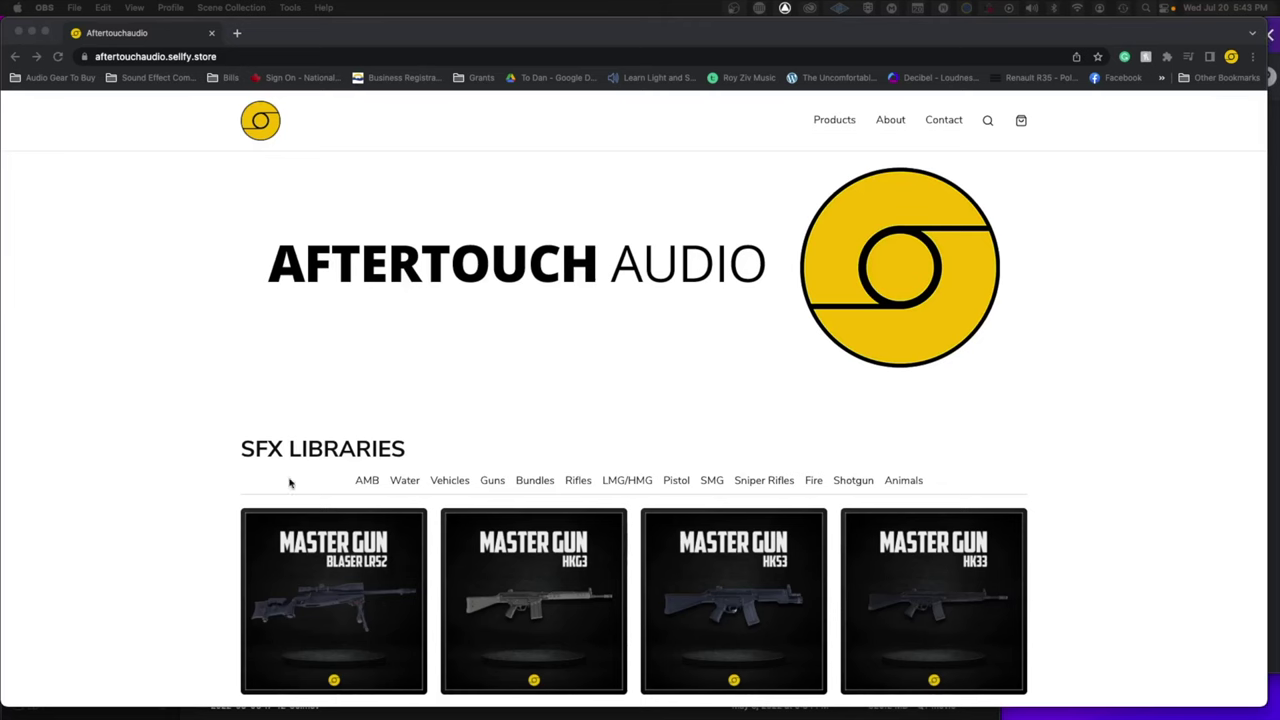
Scroll down the Nuendo arrange view to locate the dialogue clip.
scroll(188, 344, "down", 2)
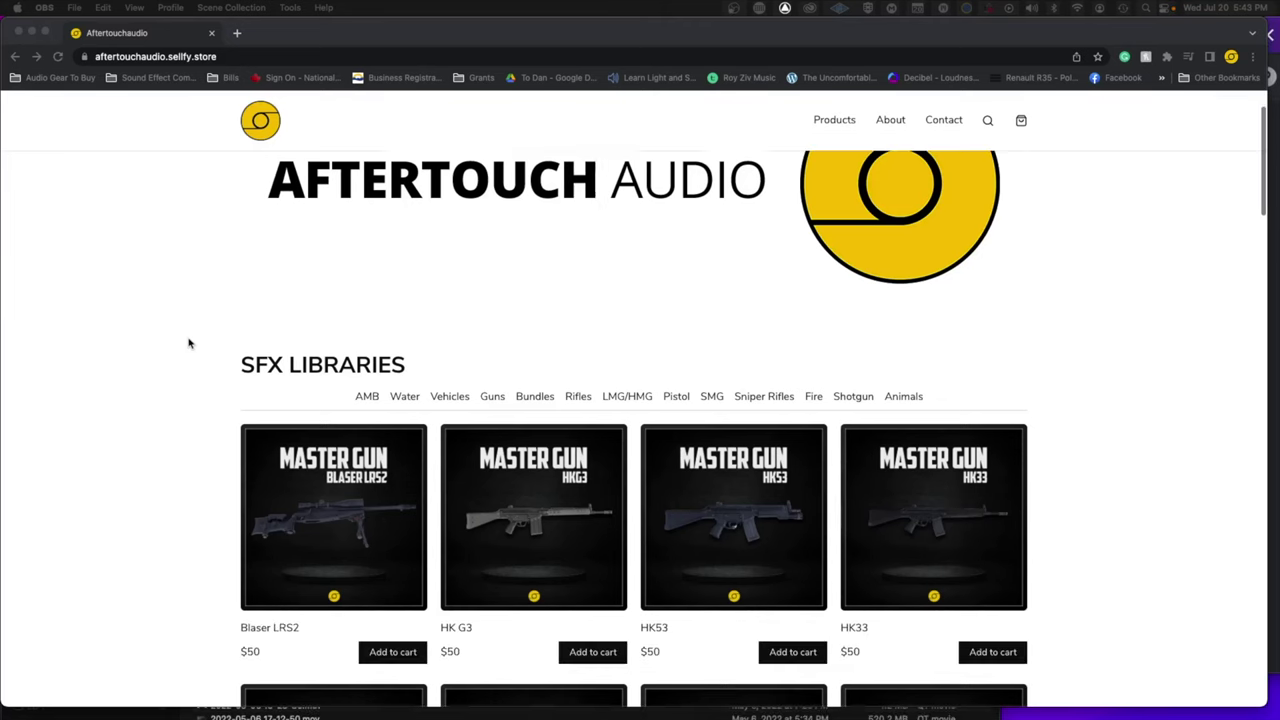
scroll(188, 344, "down", 10)
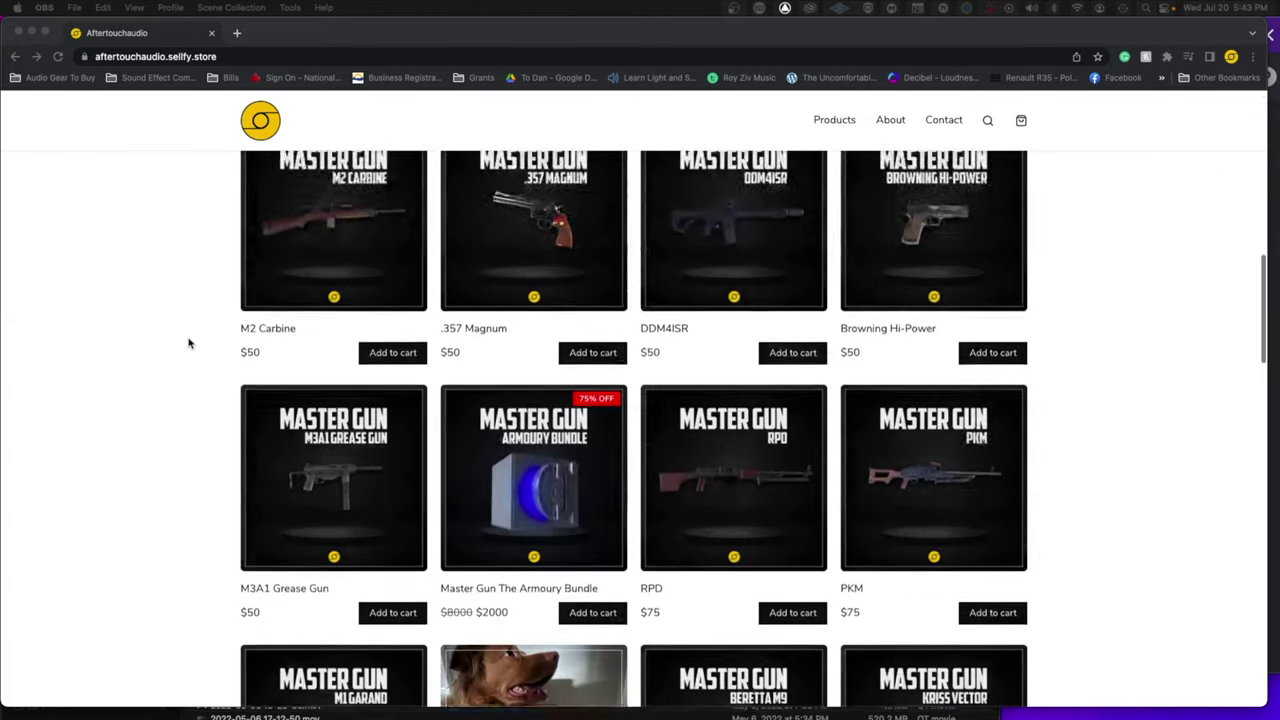
scroll(188, 344, "down", 8)
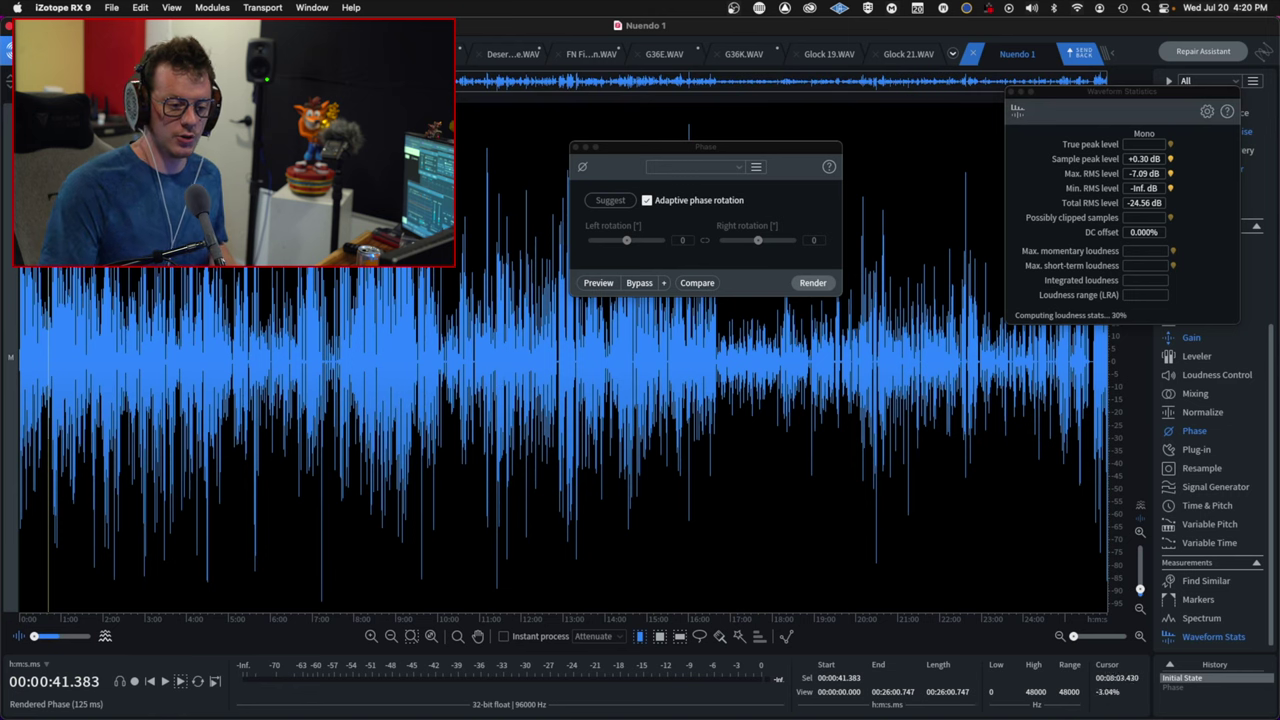
scroll(62, 302, "up", 5)
scroll(62, 302, "up", 10)
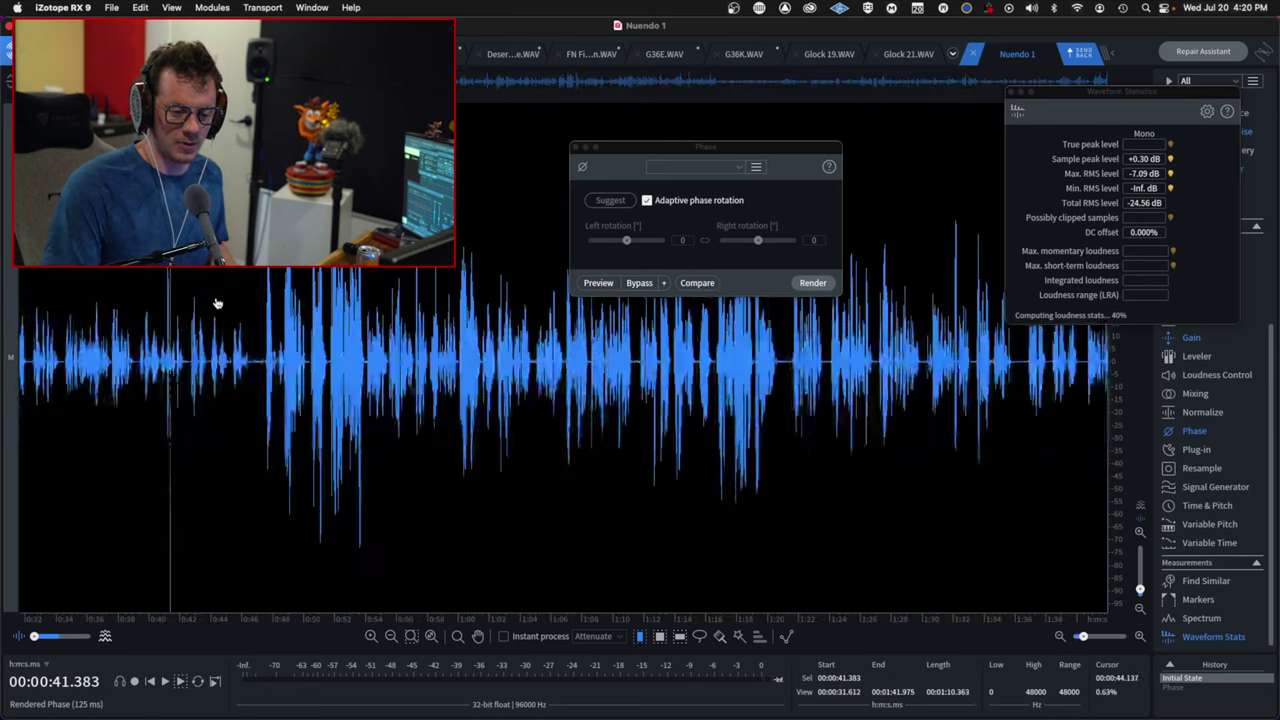
scroll(153, 320, "up", 10)
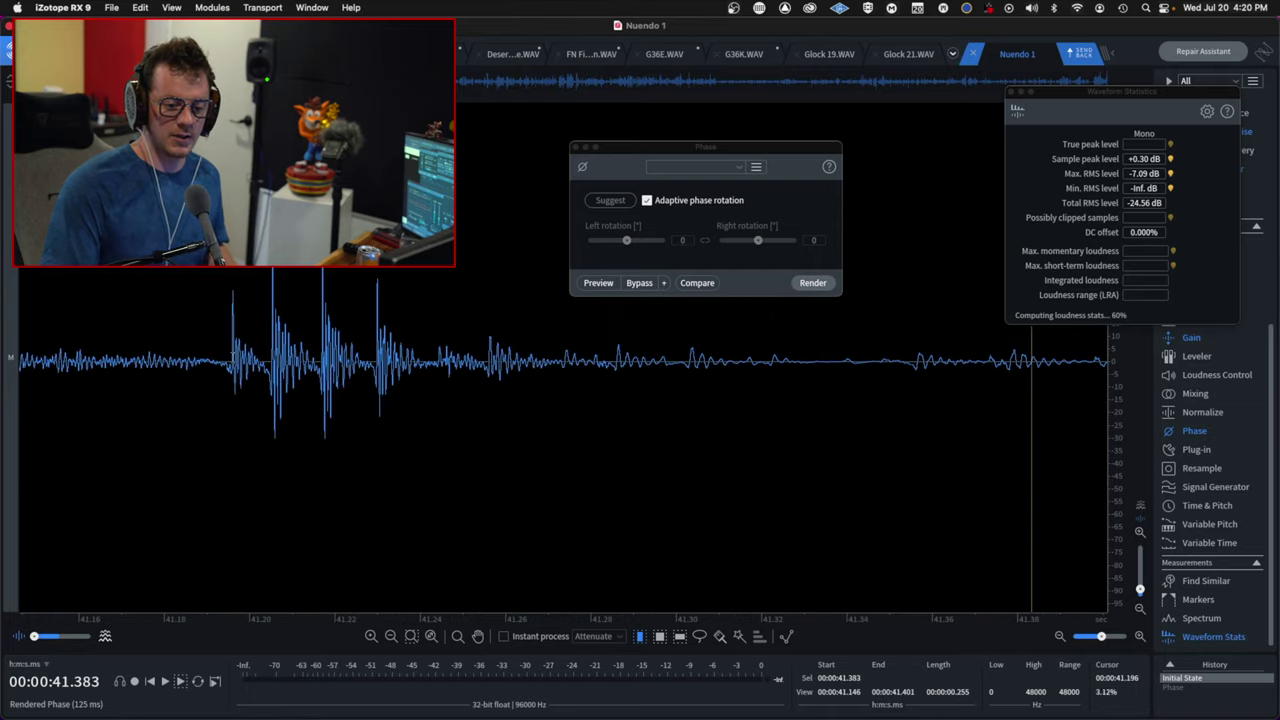
scroll(345, 388, "up", 4)
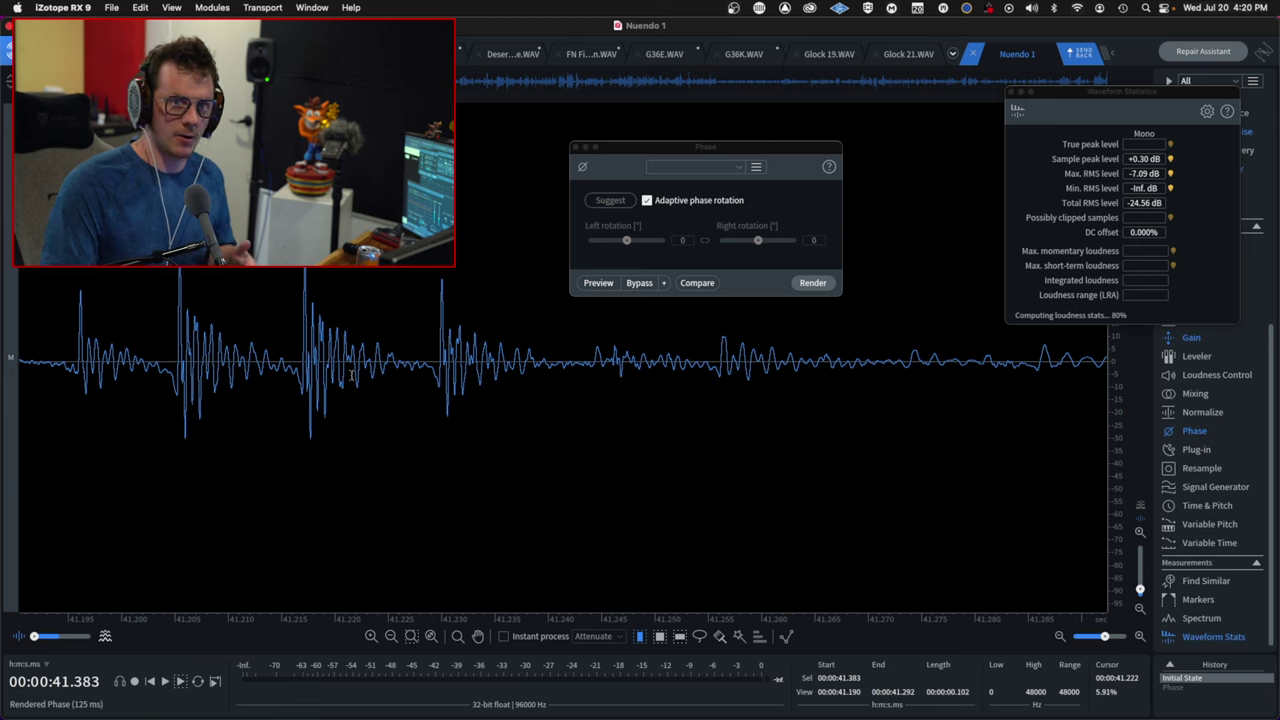
scroll(347, 366, "down", 3)
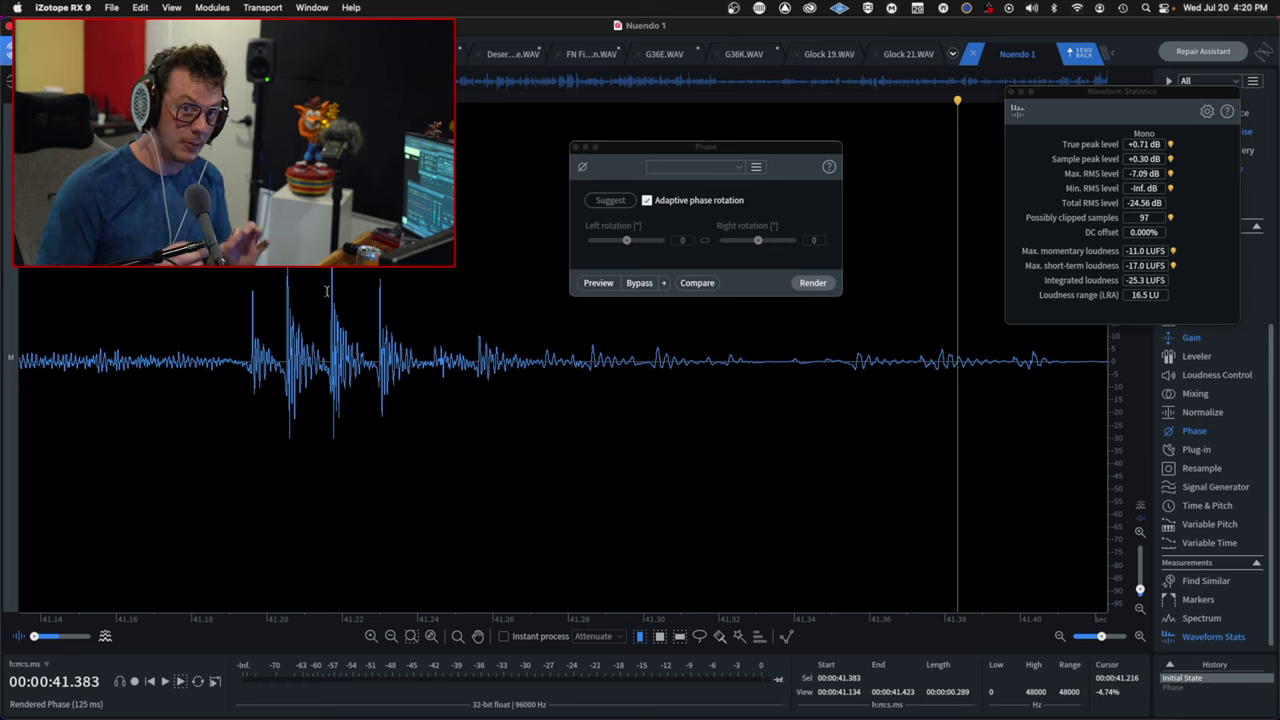
Test phase rotation on a short burst around 41.19–41.24 s, then undo it.
left_click_drag(228, 337, 428, 343)
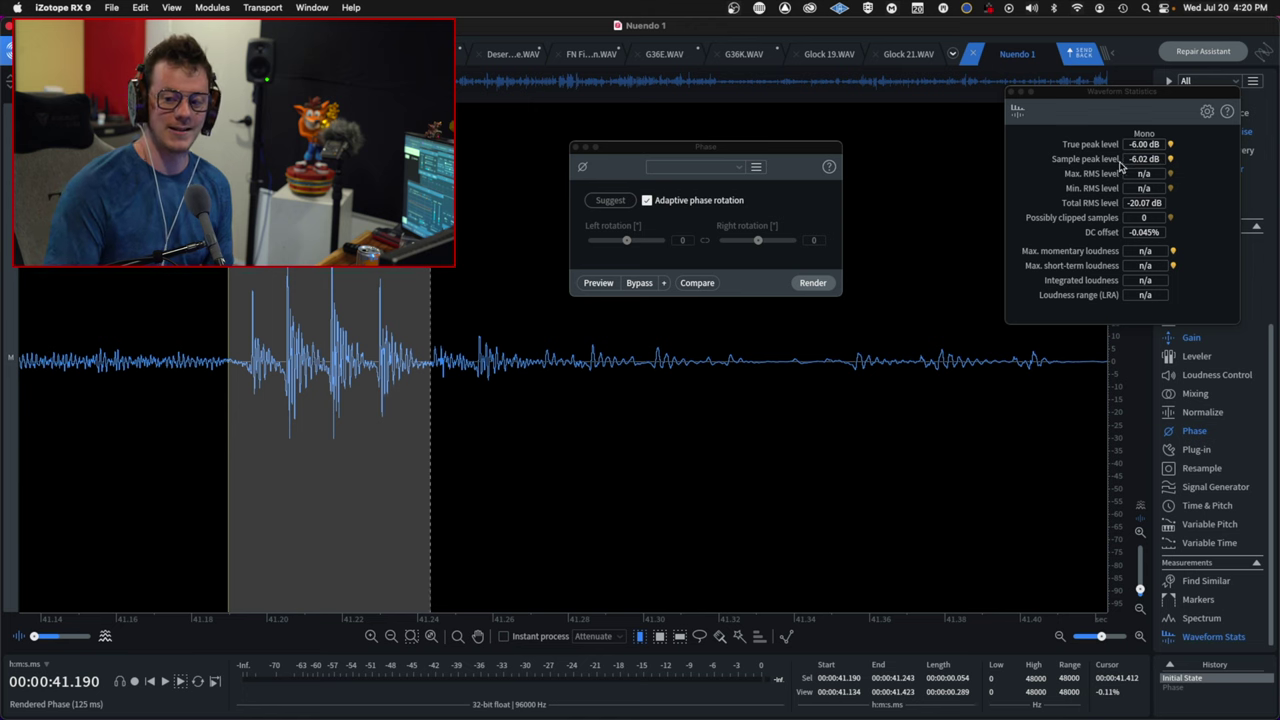
left_click(809, 283)
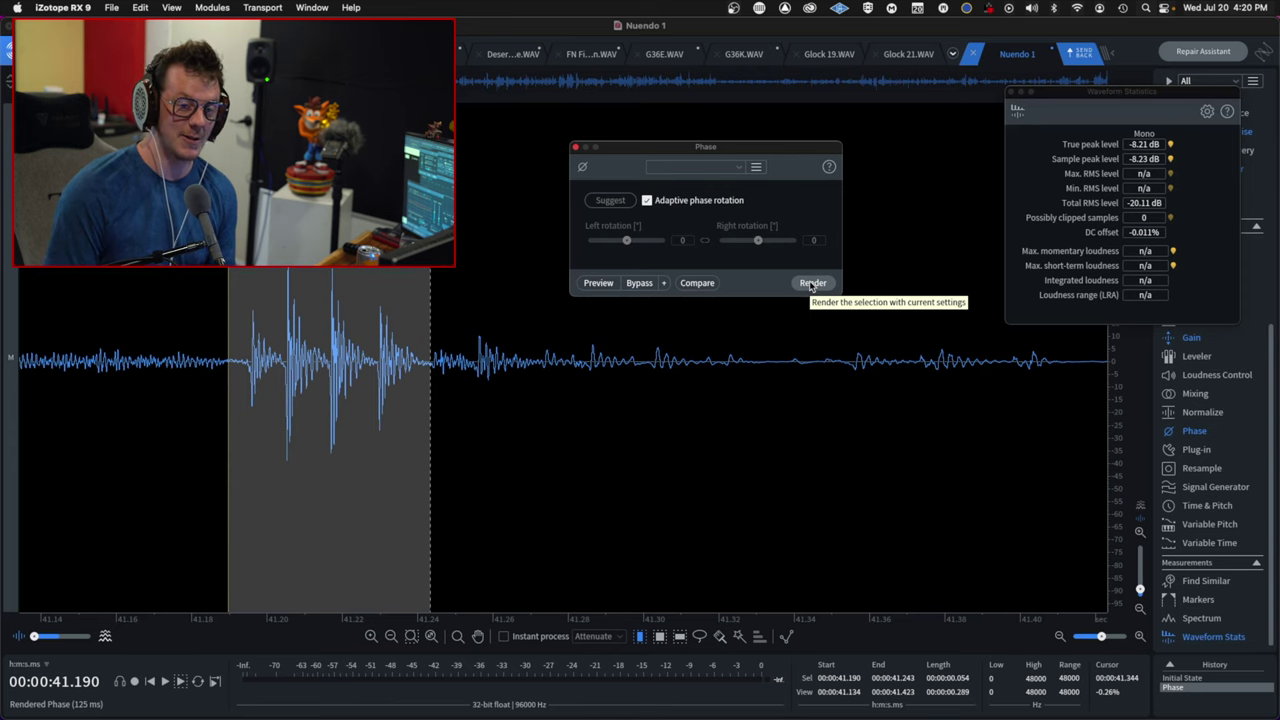
key("super+z")
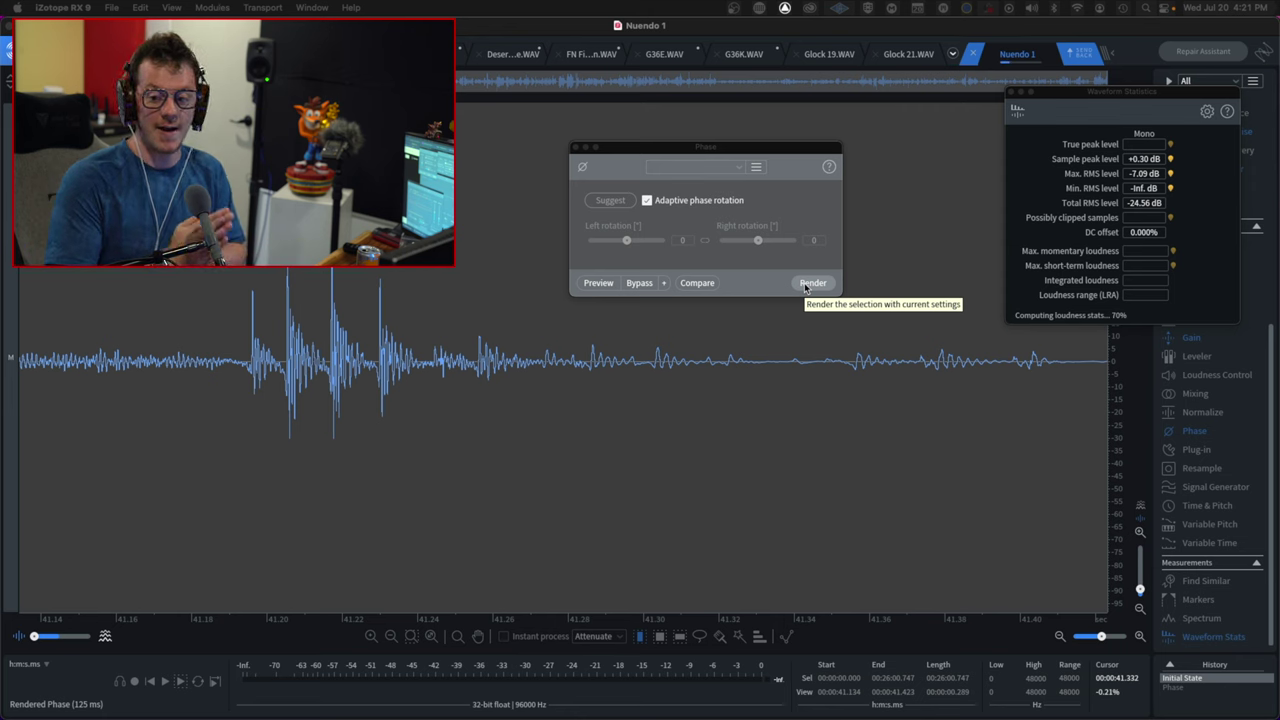
Render adaptive phase rotation across the whole dialogue file and move Waveform Statistics aside.
left_click(810, 284)
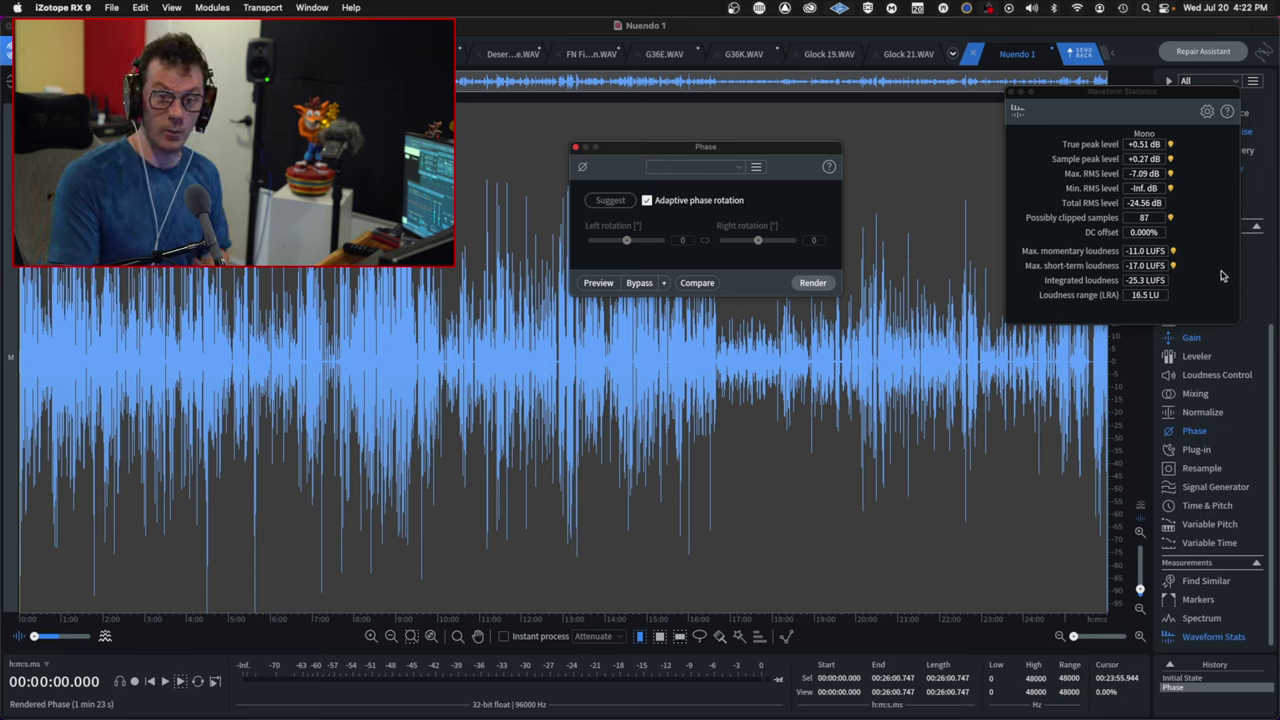
left_click_drag(1140, 94, 1072, 94)
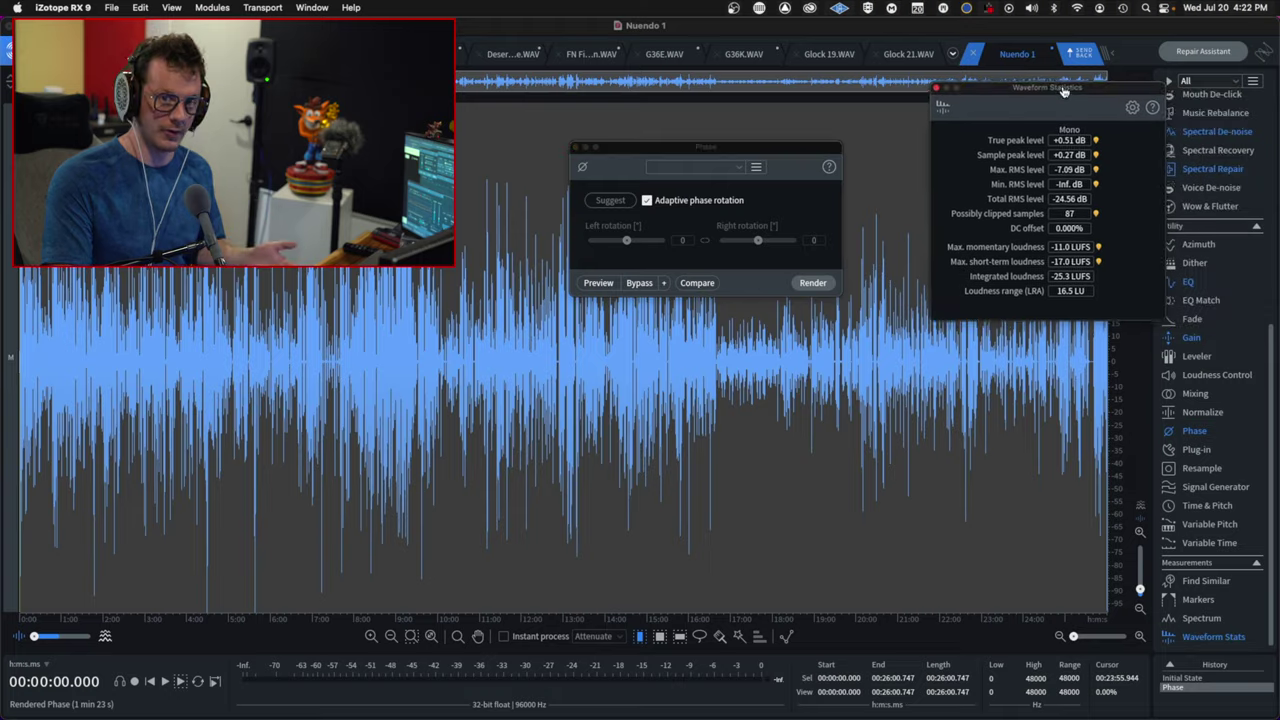
left_click(1197, 356)
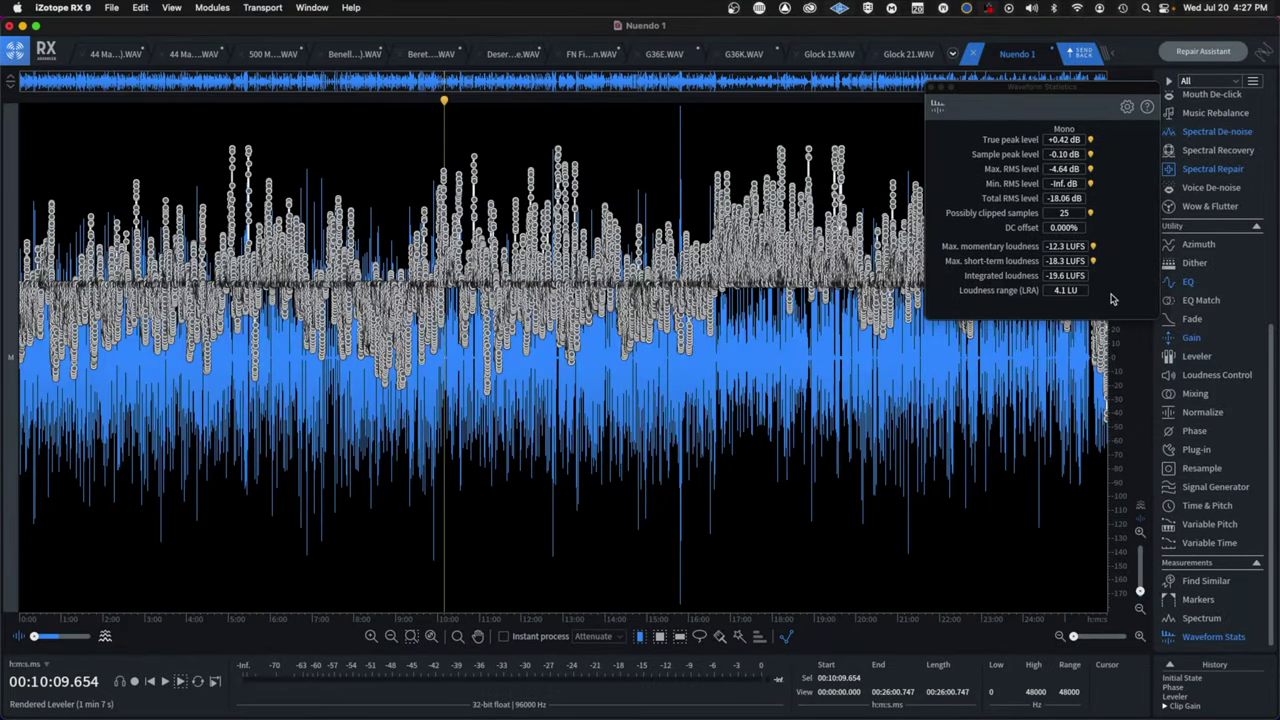
scroll(437, 276, "up", 4)
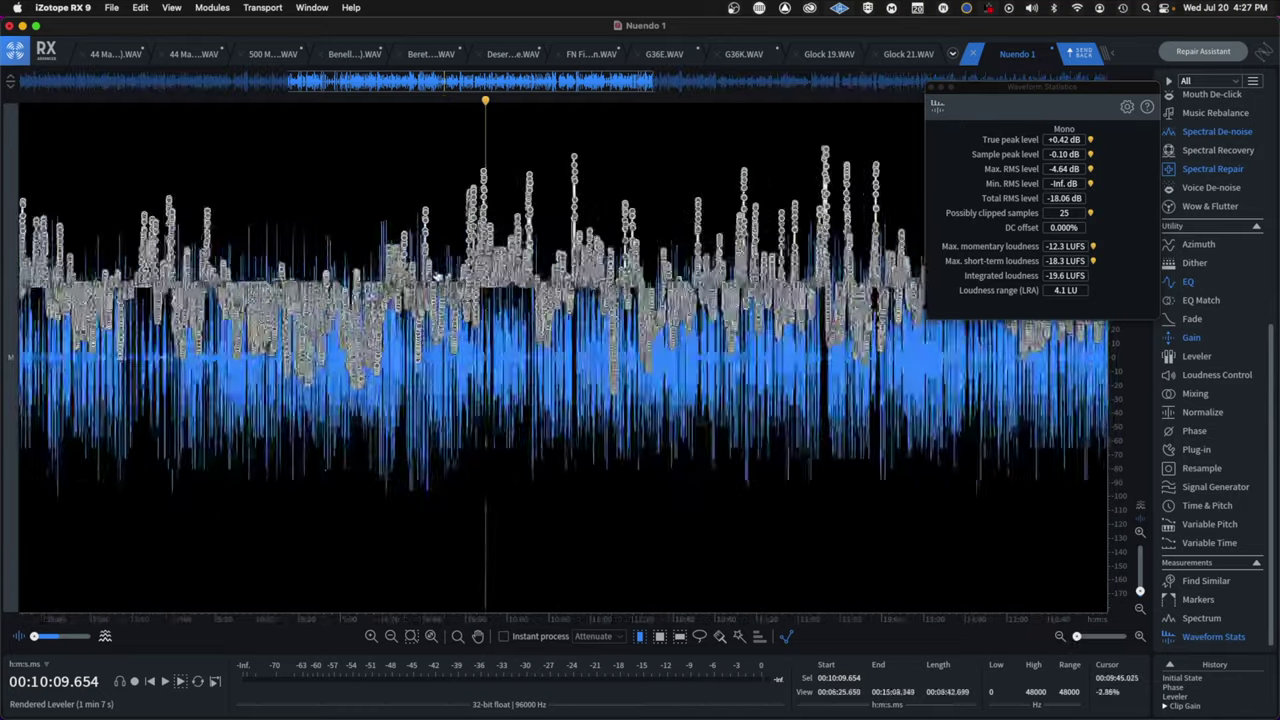
scroll(437, 276, "up", 8)
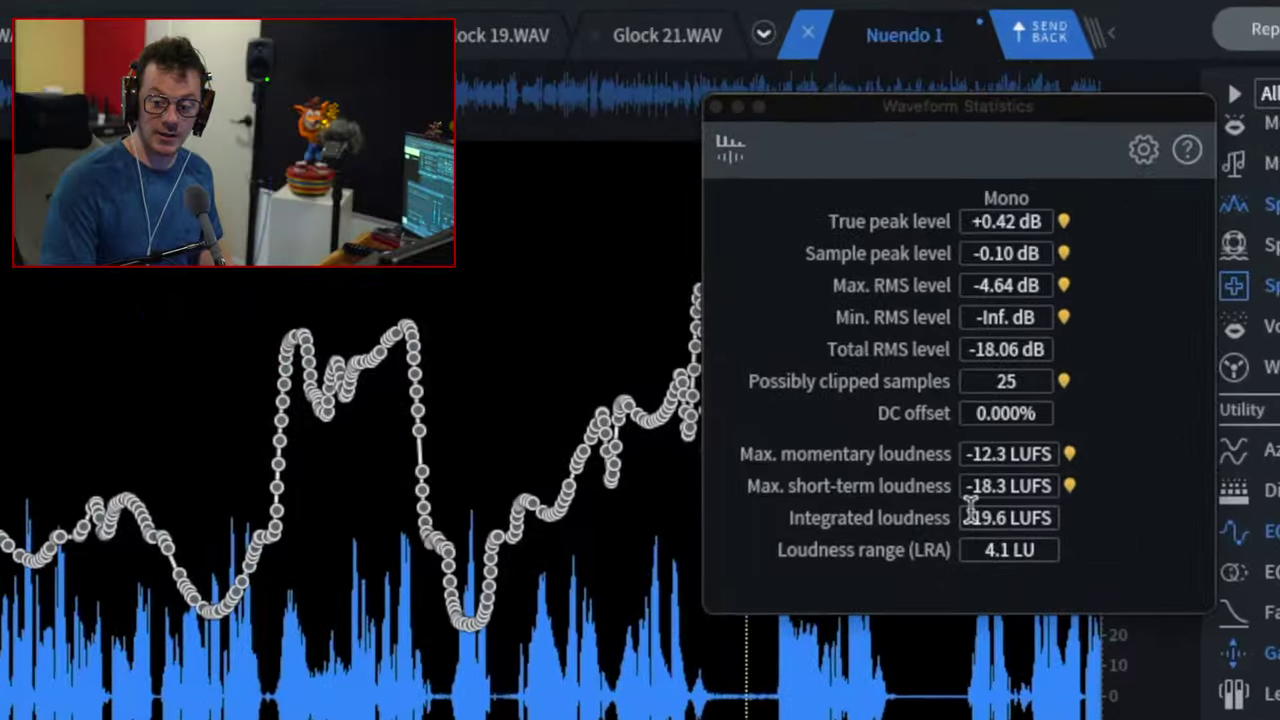
left_click(1059, 274)
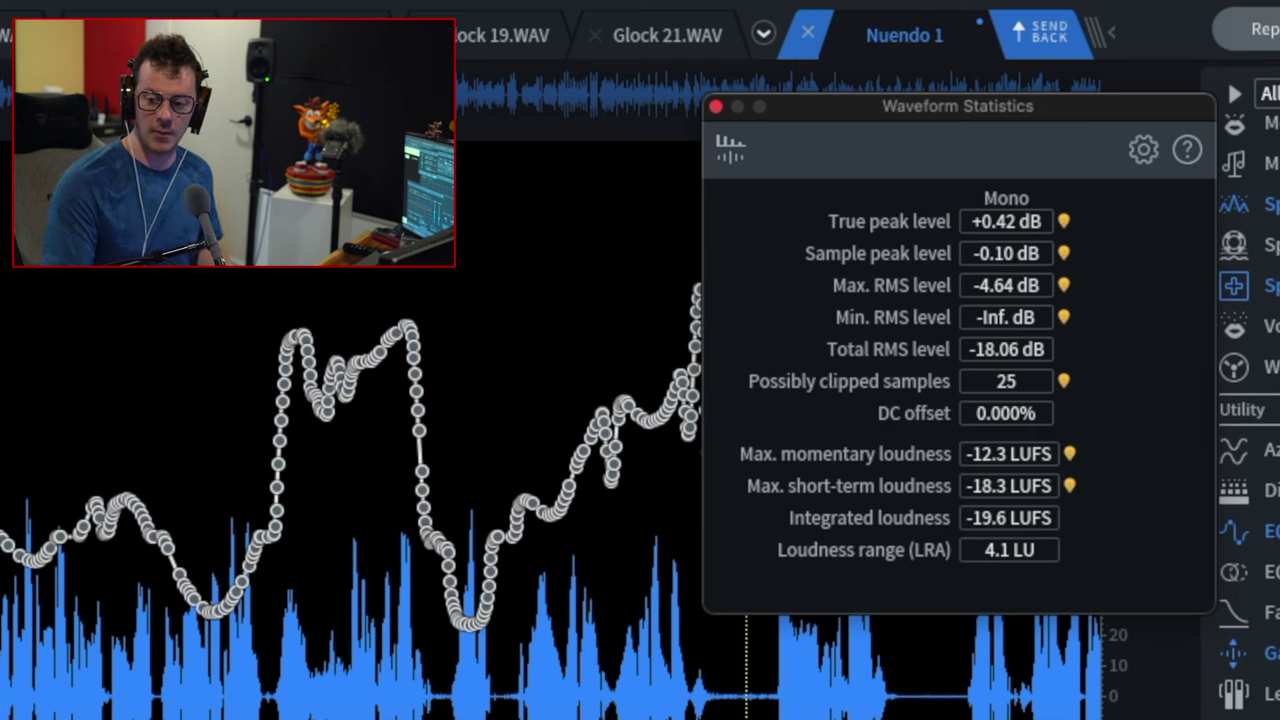
scroll(1245, 400, "up", 5)
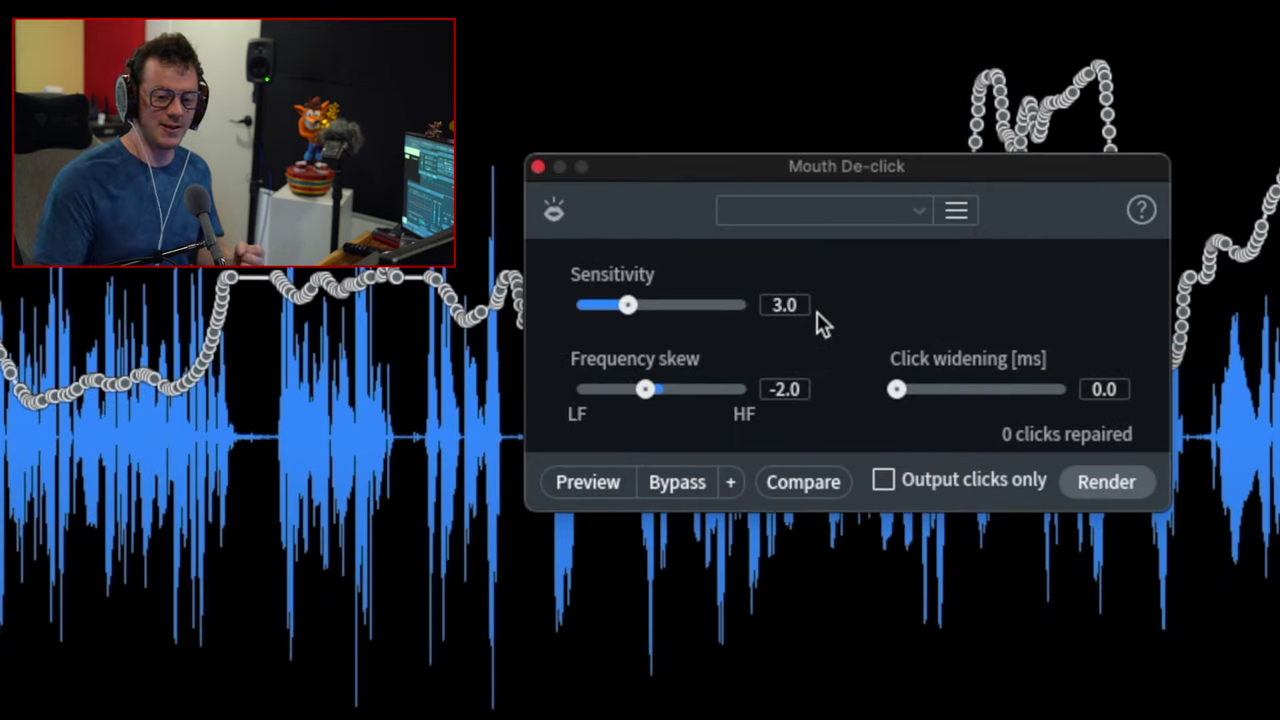
Render Mouth De-click on the dialogue with the Transparent Removal preset.
left_click(873, 220)
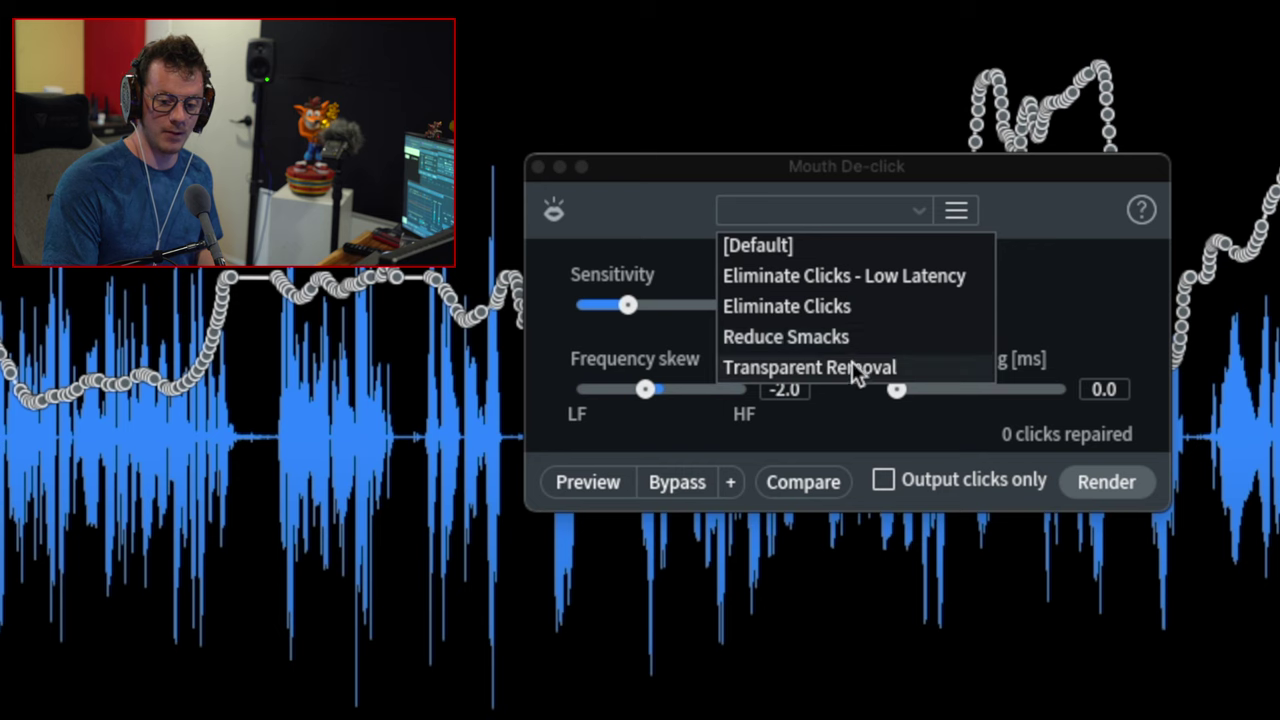
left_click(817, 368)
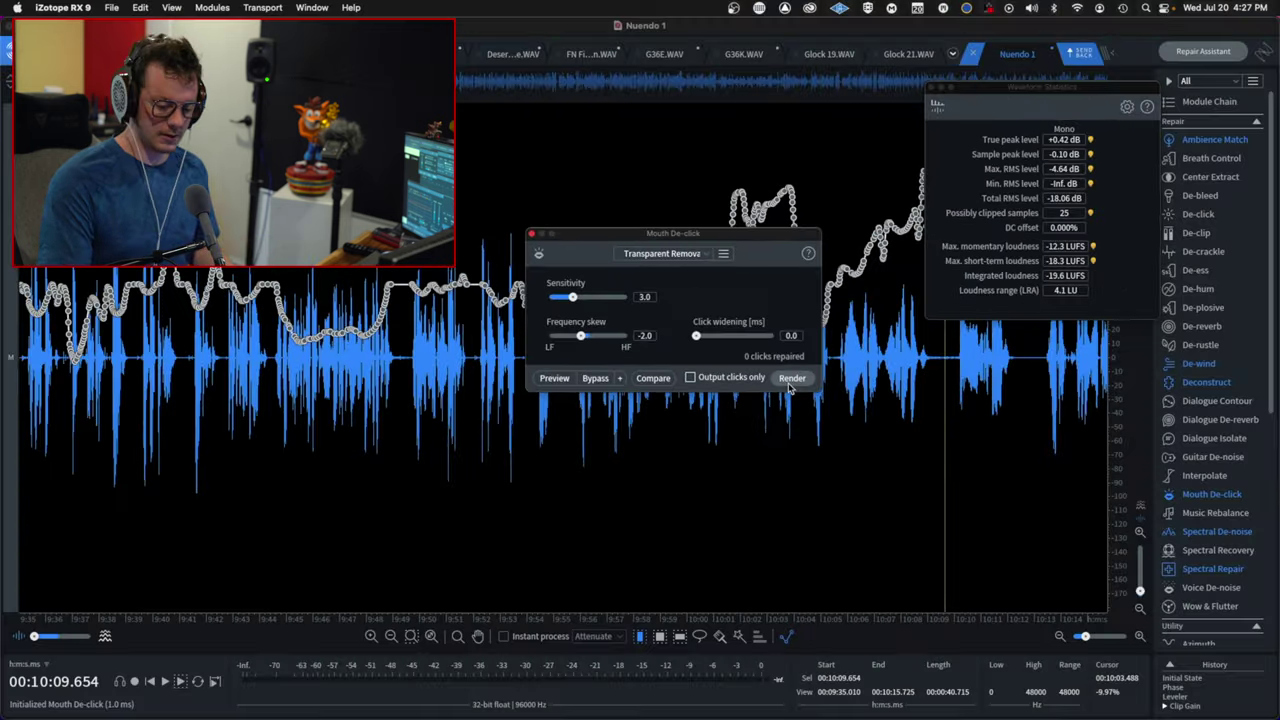
left_click(790, 378)
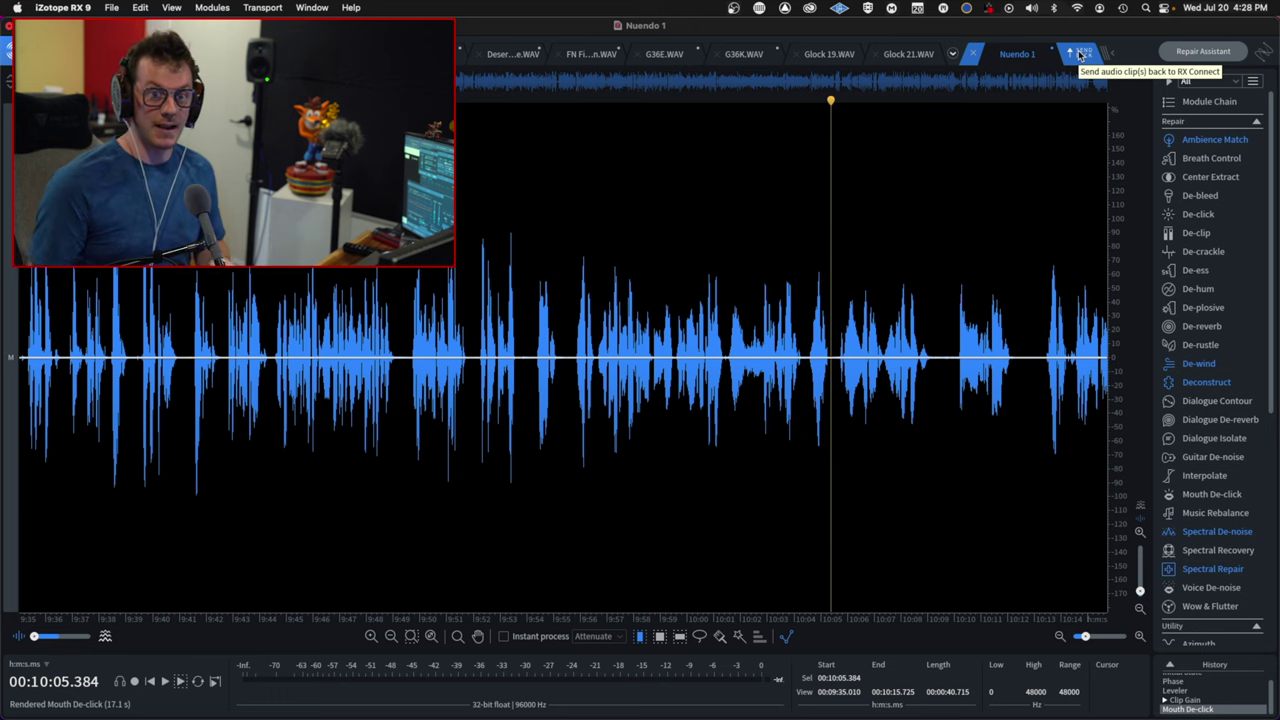
Send the repaired dialogue back to Nuendo and close the Direct Offline Processing window.
left_click(1079, 55)
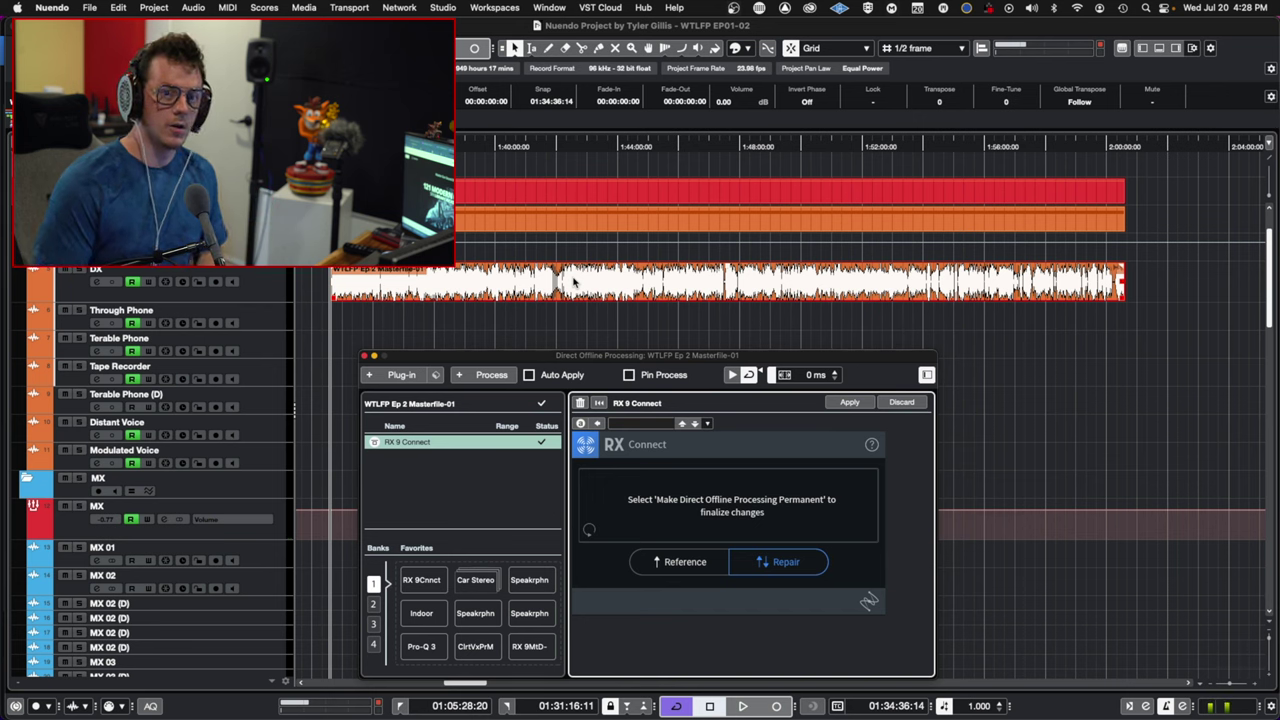
left_click(365, 355)
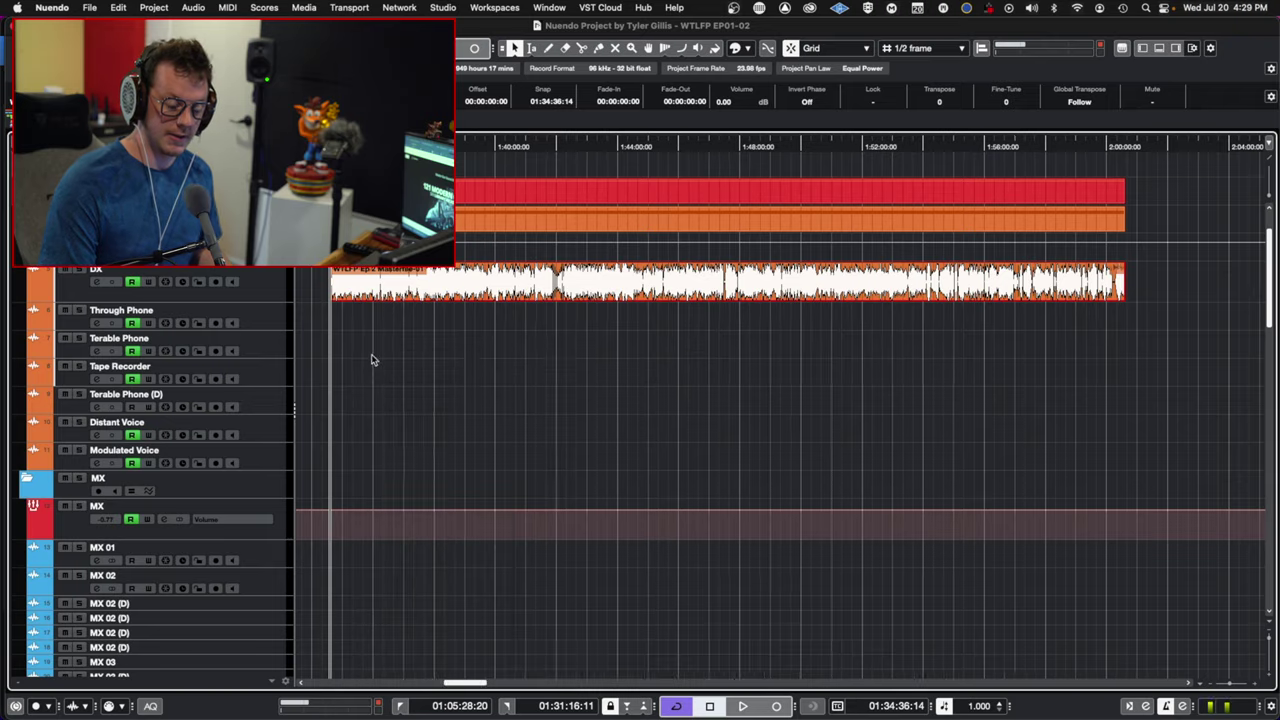
scroll(467, 356, "down", 5)
scroll(380, 340, "left", 5)
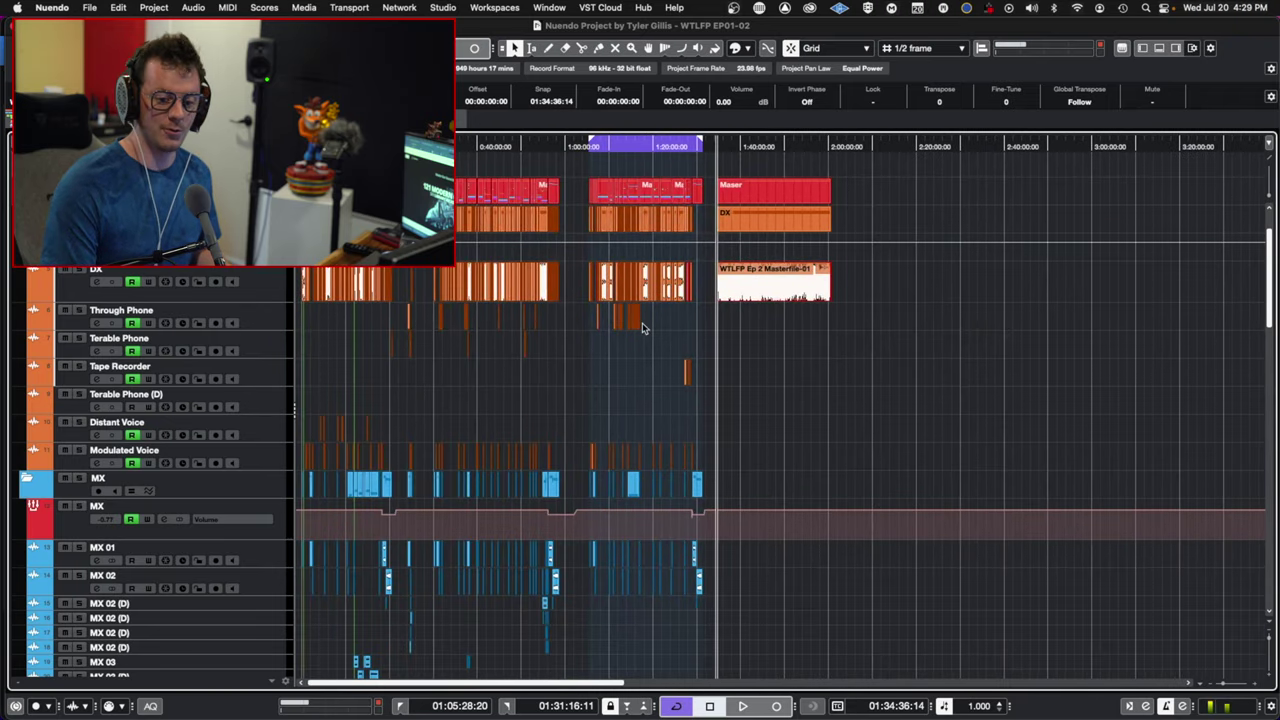
scroll(440, 322, "up", 3)
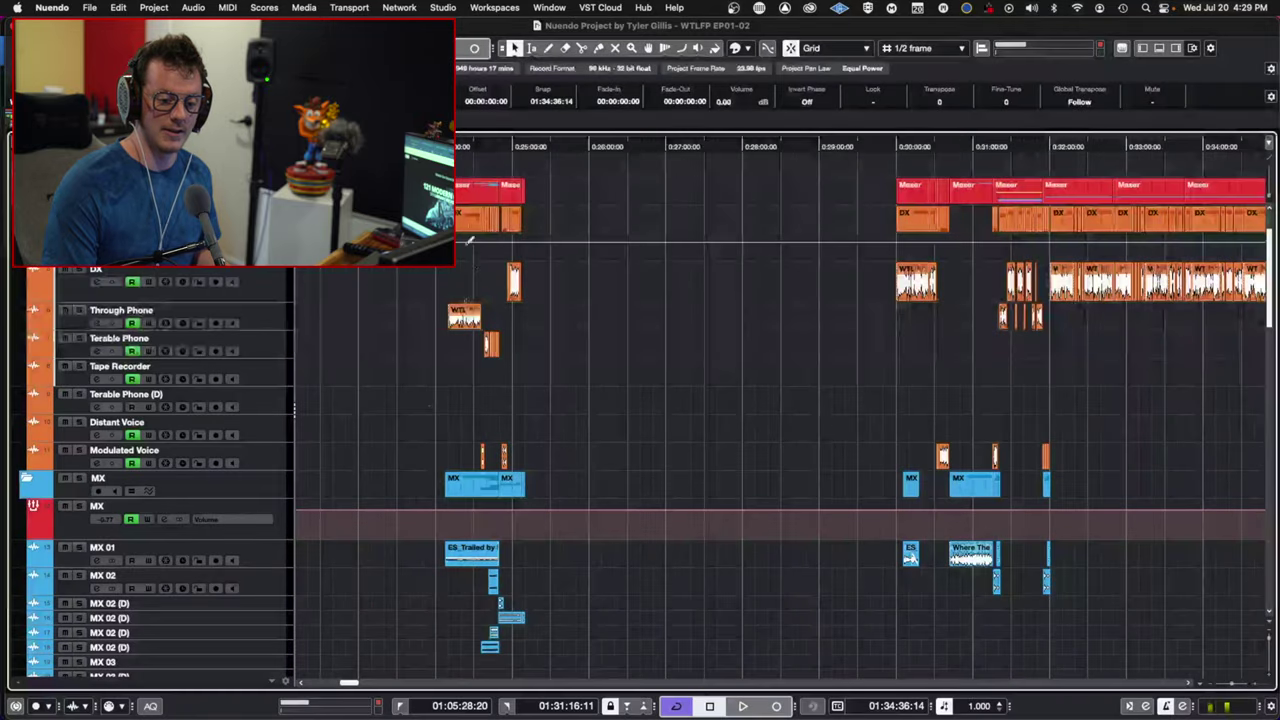
scroll(463, 334, "down", 3)
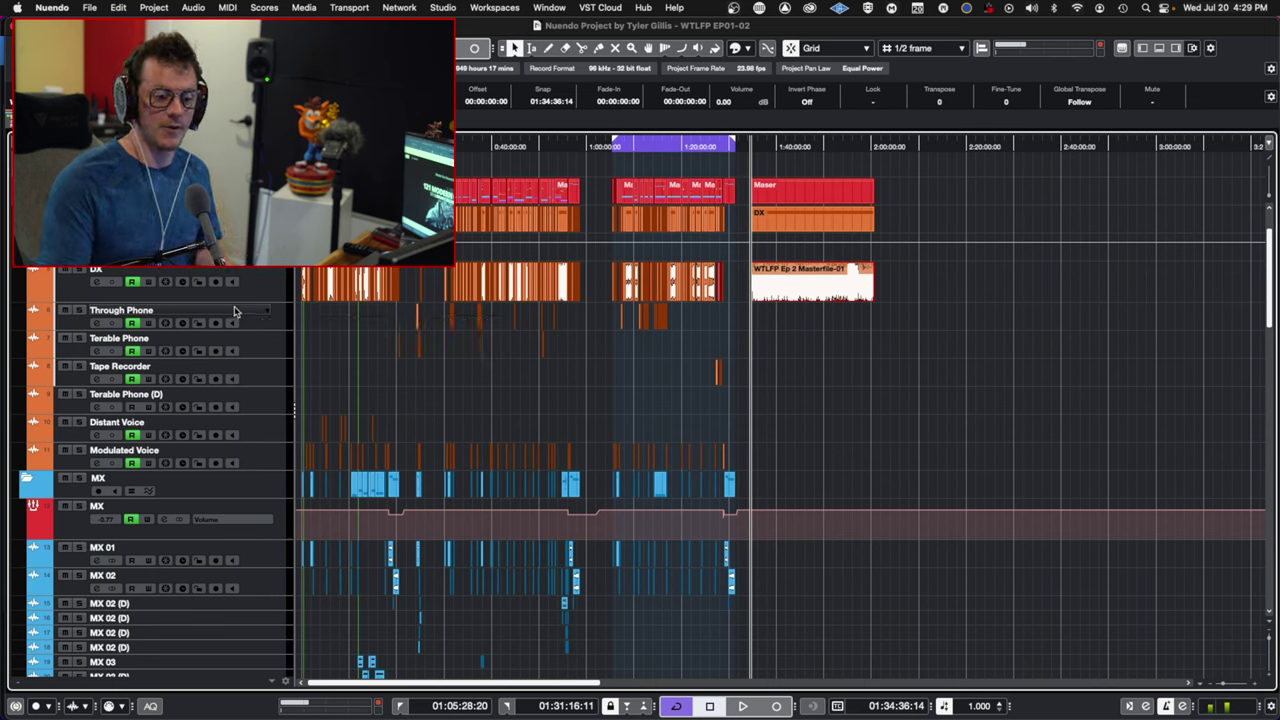
left_click(266, 349)
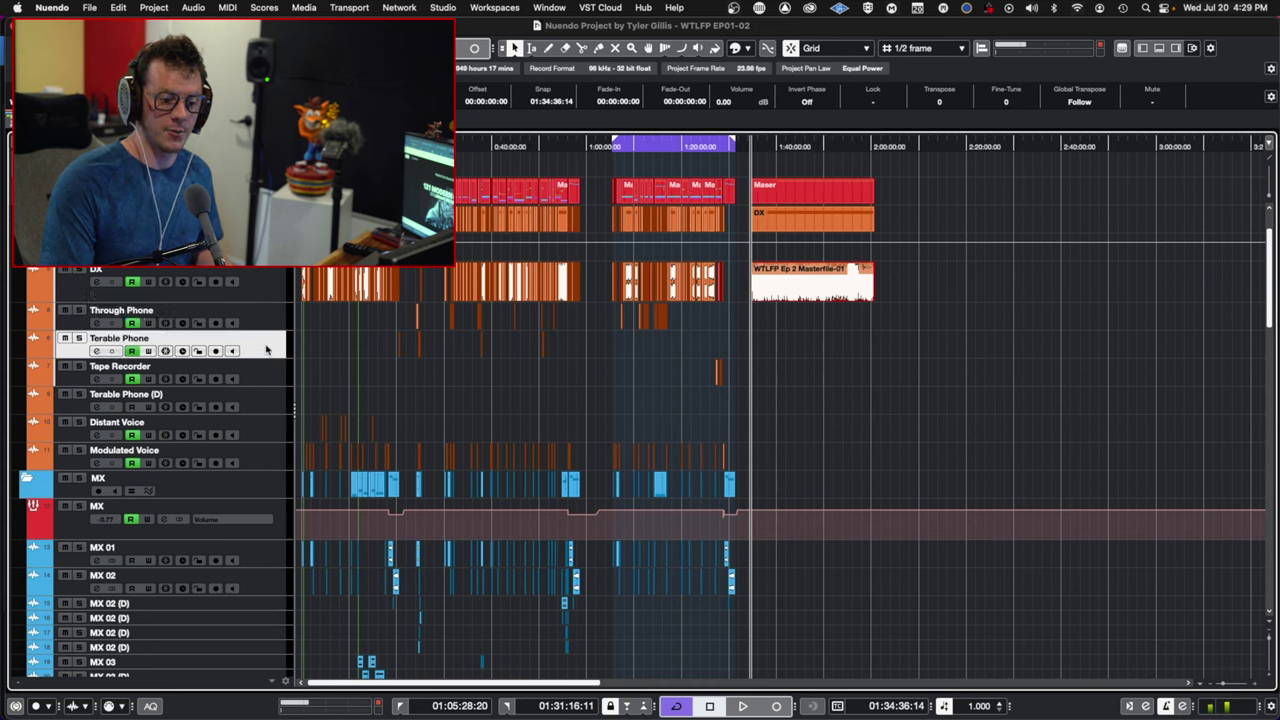
right_click(265, 372)
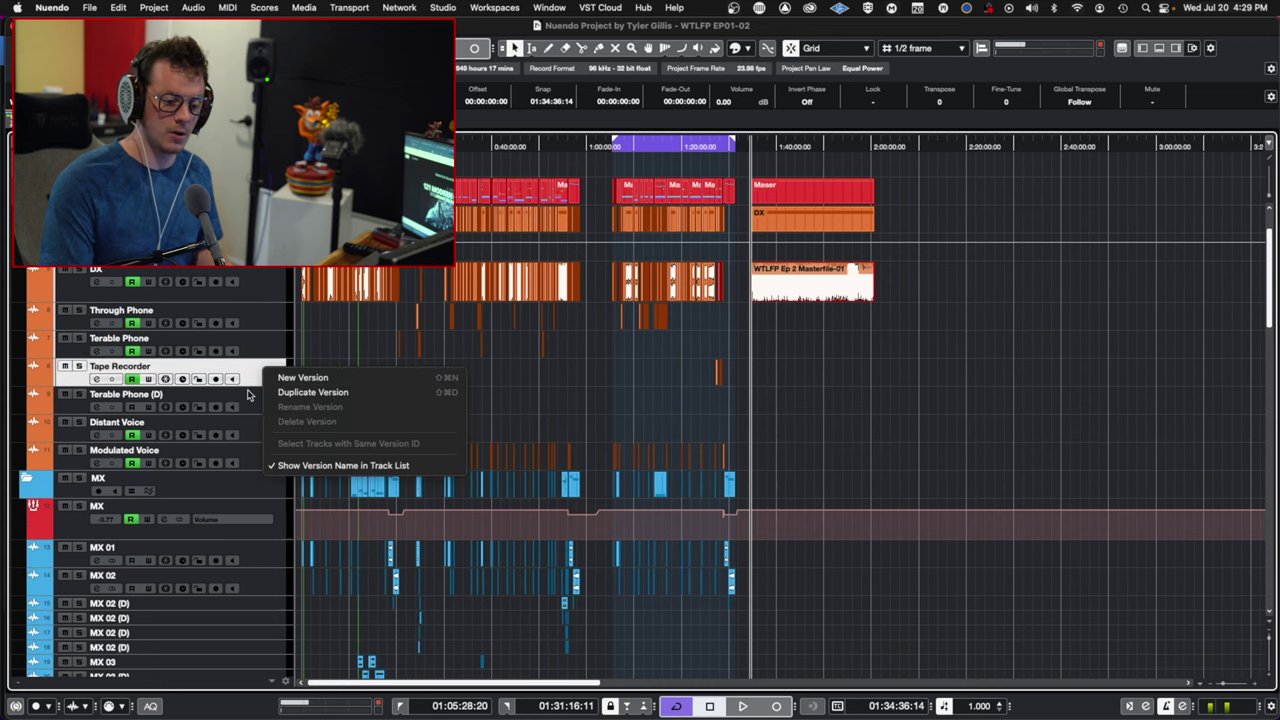
left_click(248, 395)
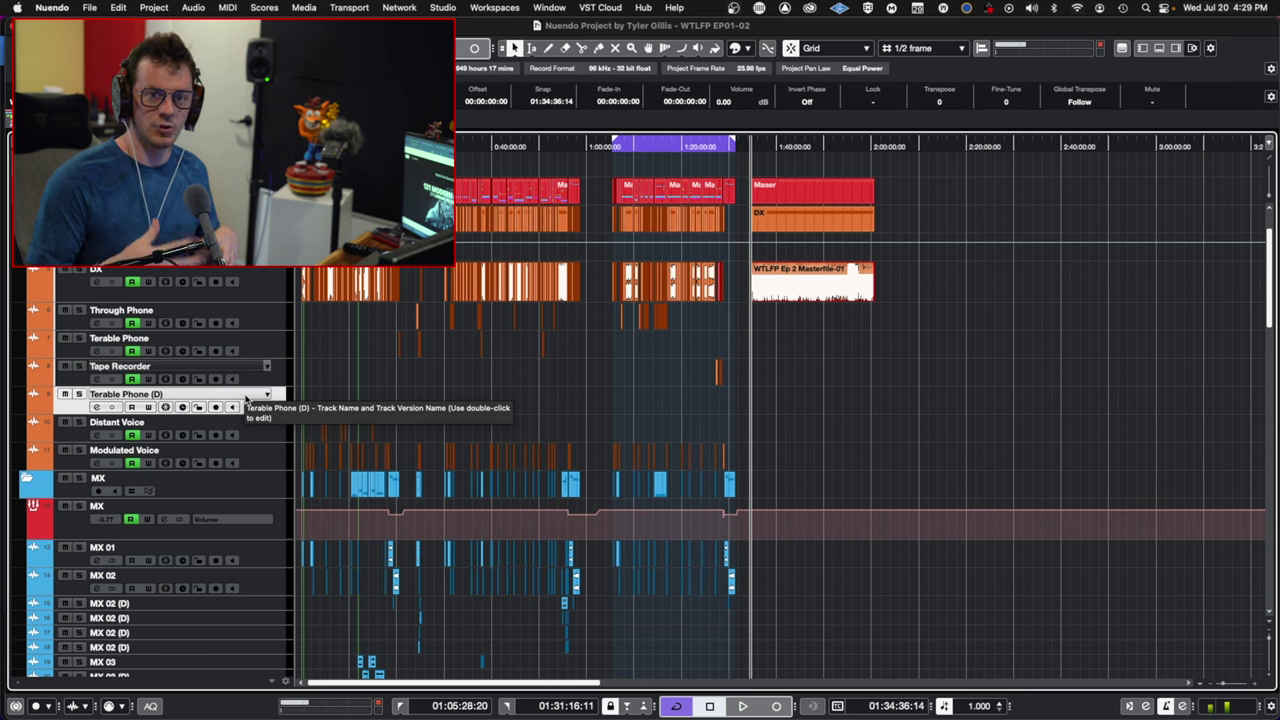
left_click(226, 428)
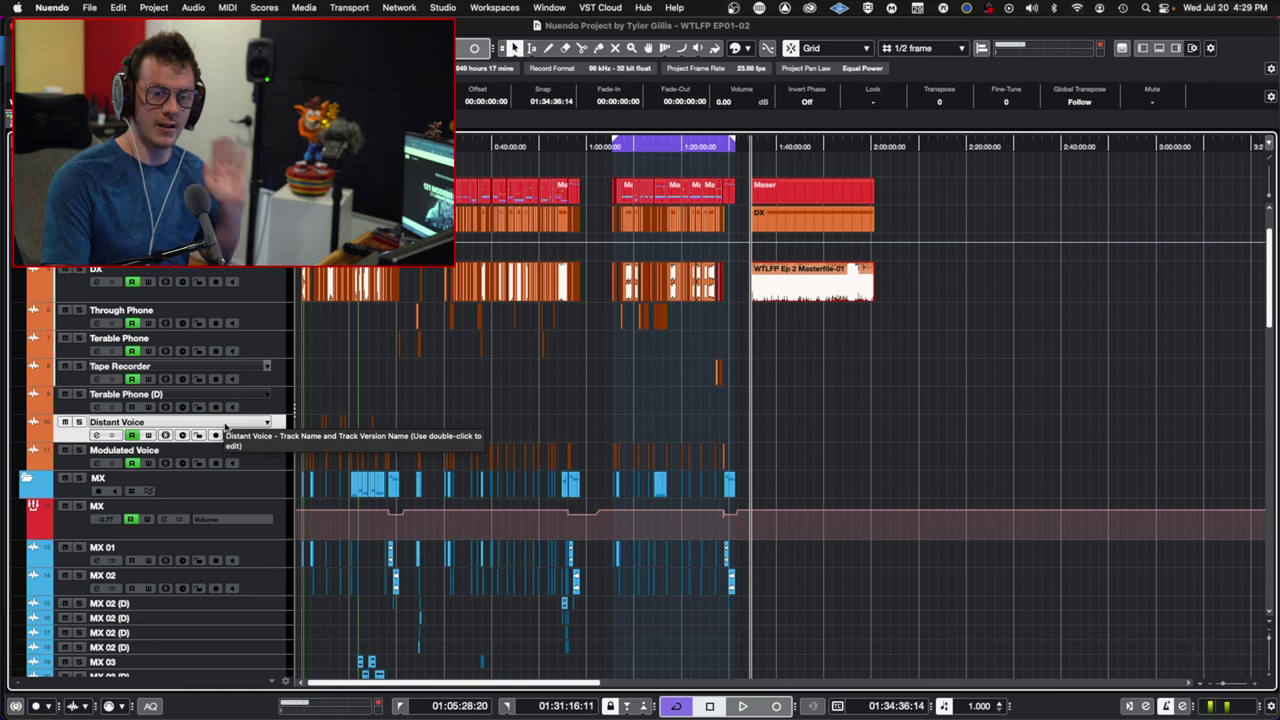
left_click(206, 454)
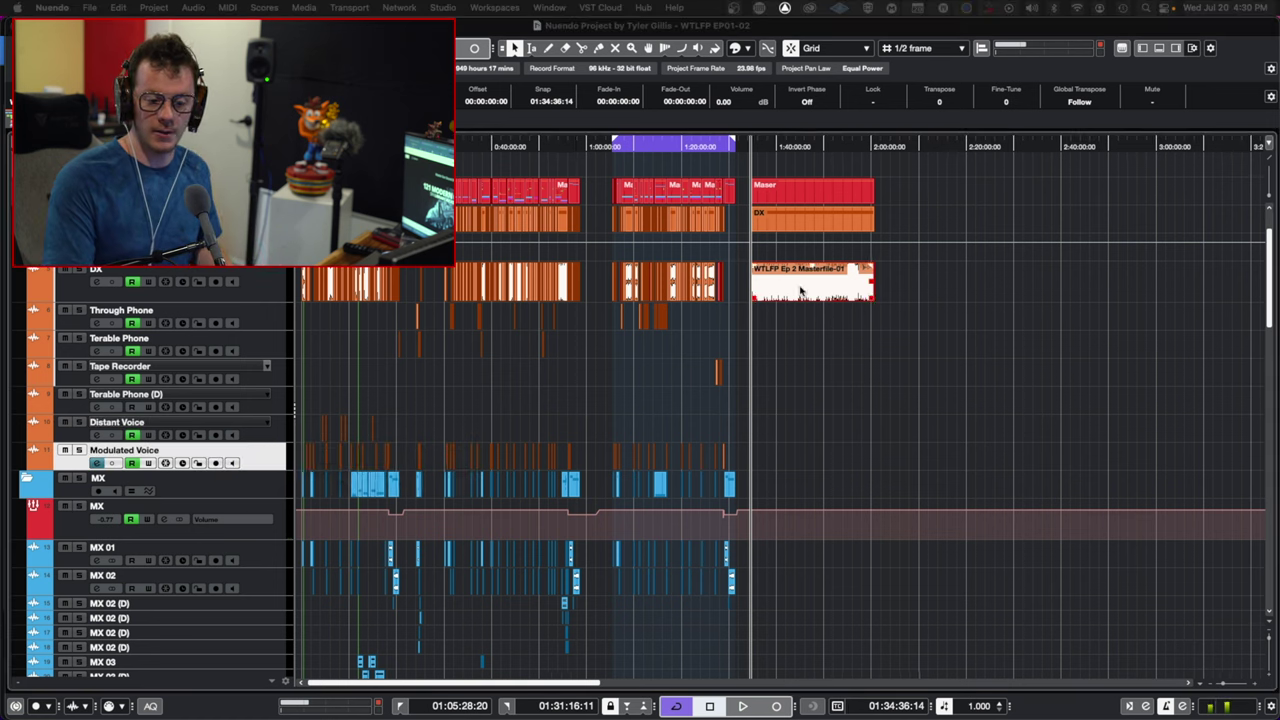
scroll(855, 303, "up", 4)
scroll(762, 337, "up", 3)
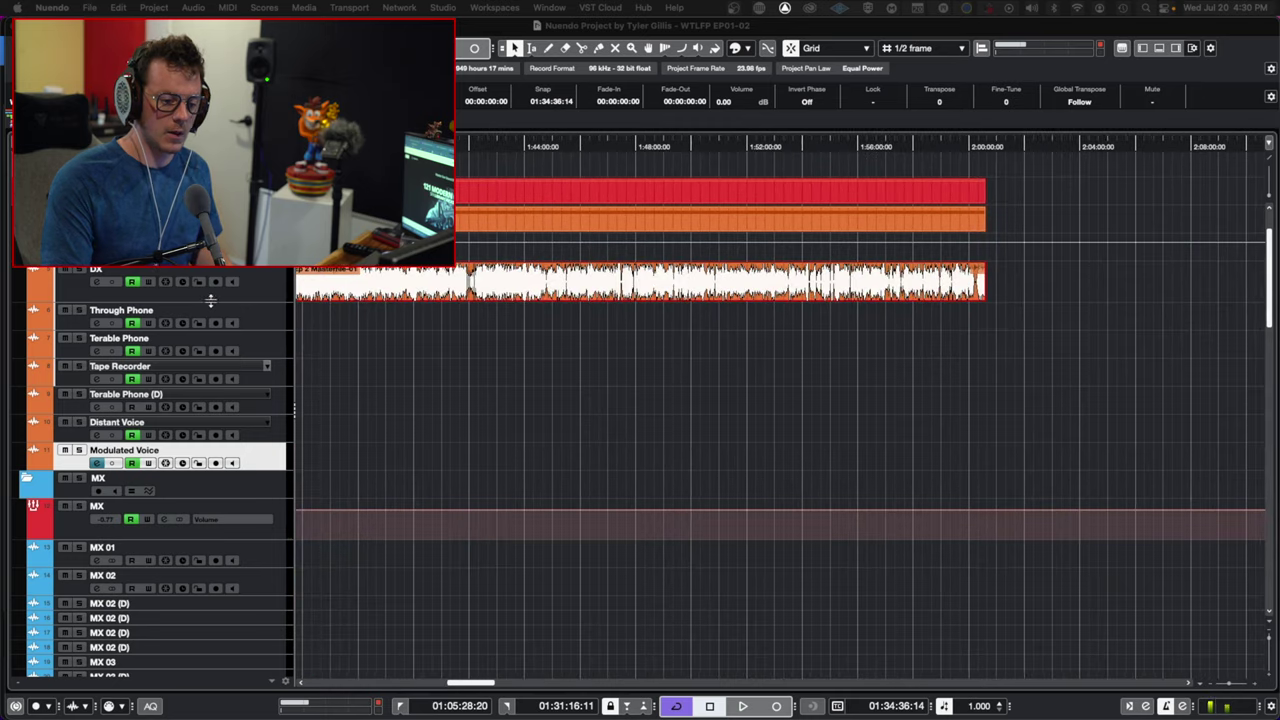
left_click(211, 300)
left_click(97, 282)
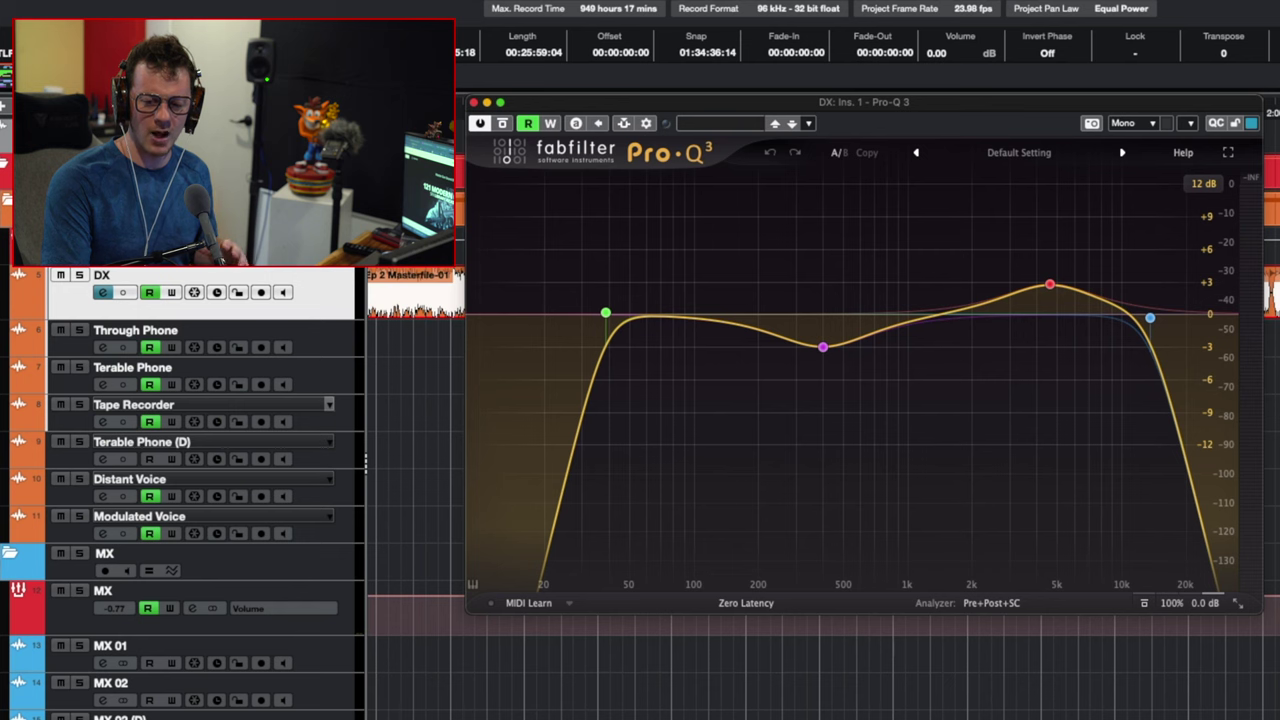
mouse_move(1145, 338)
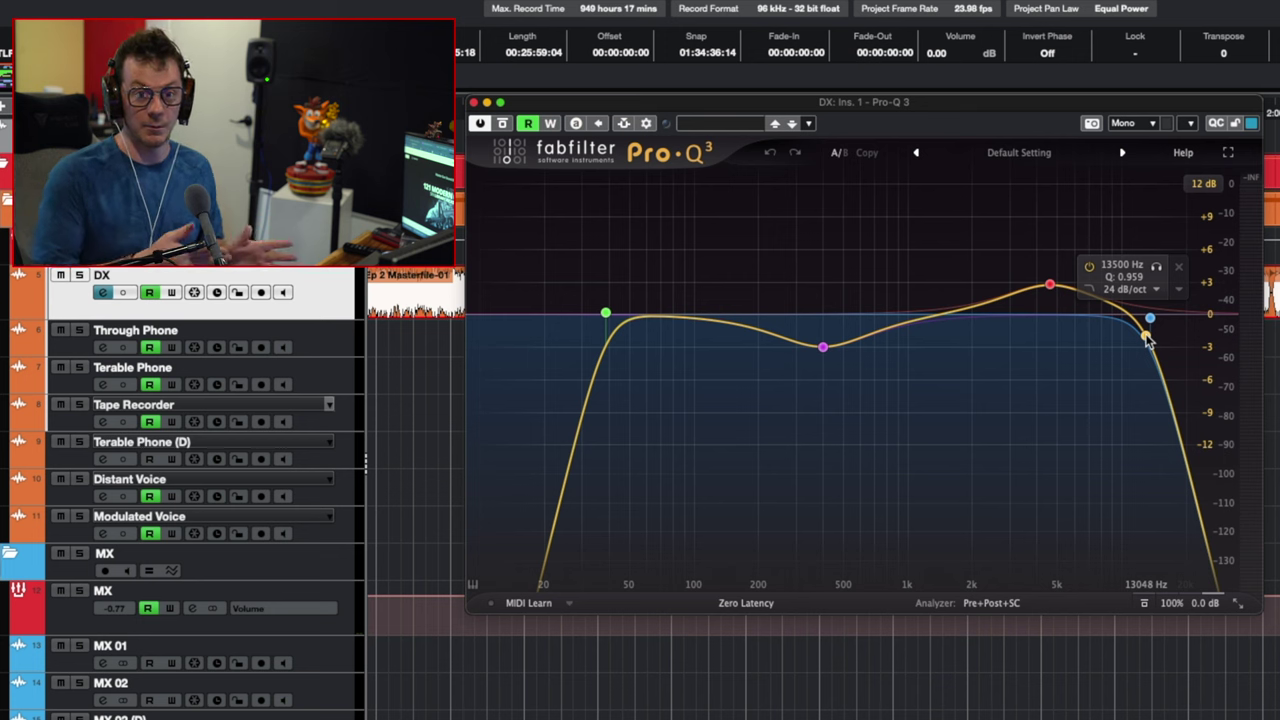
mouse_move(892, 341)
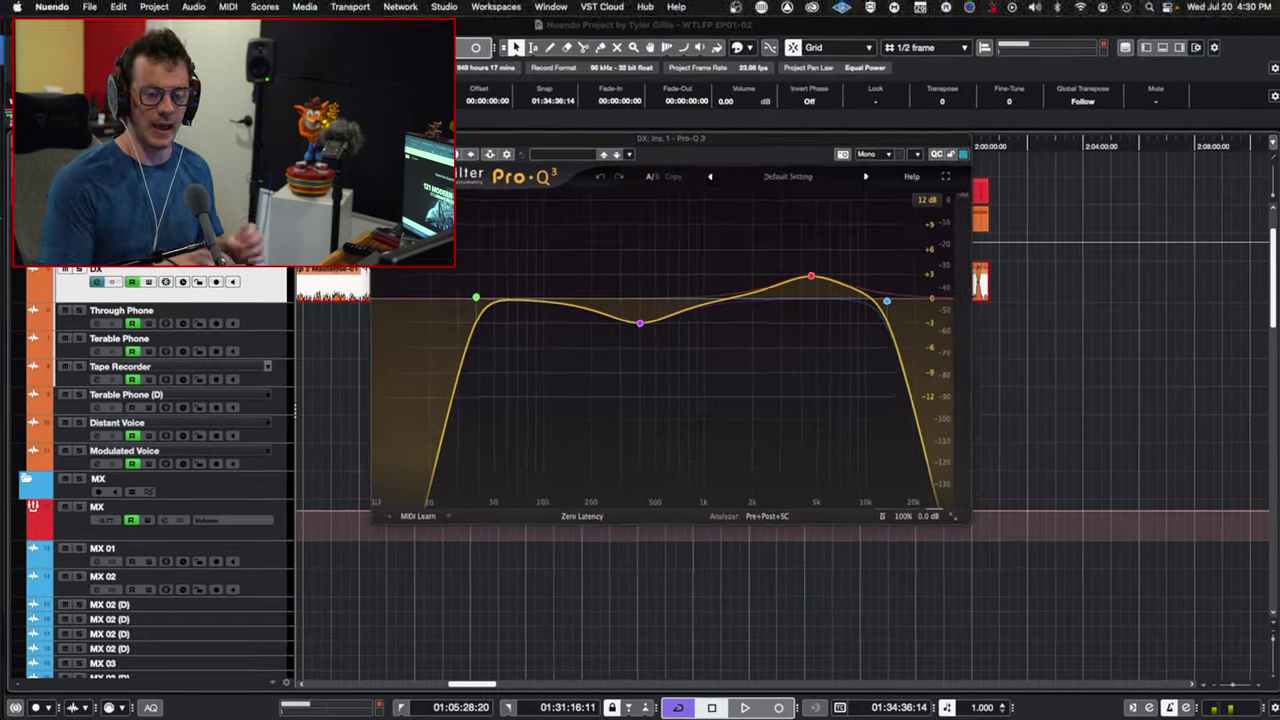
left_click(474, 102)
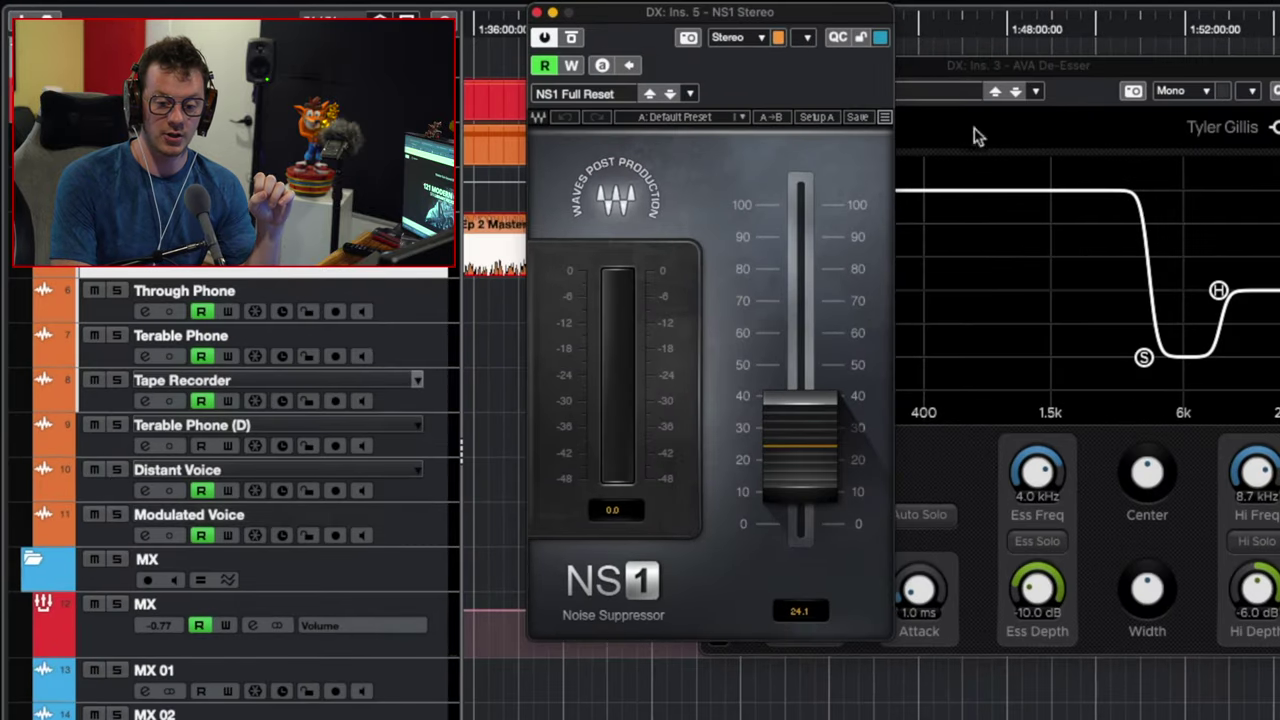
Bring the DX track's AVA De-Esser plugin window to the front.
left_click(833, 97)
Close the AVA De-Esser window and move the NS1 noise suppressor window aside.
left_click(710, 65)
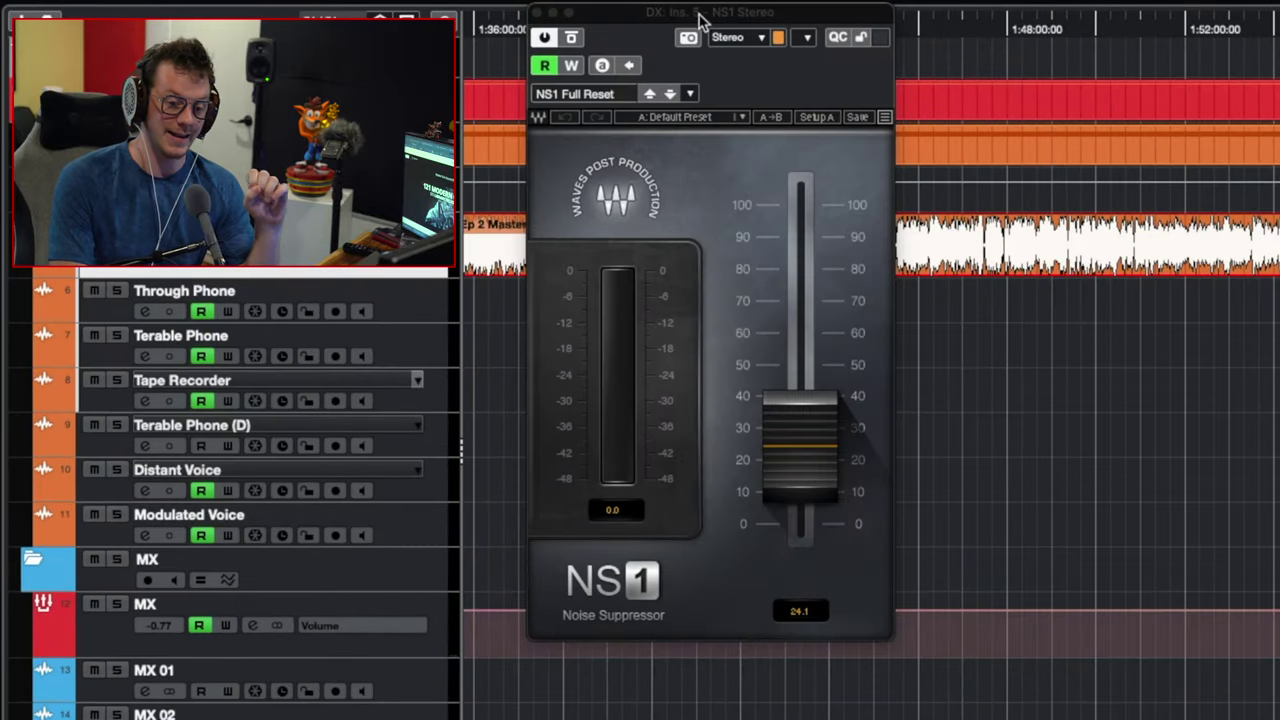
left_click_drag(700, 14, 836, 52)
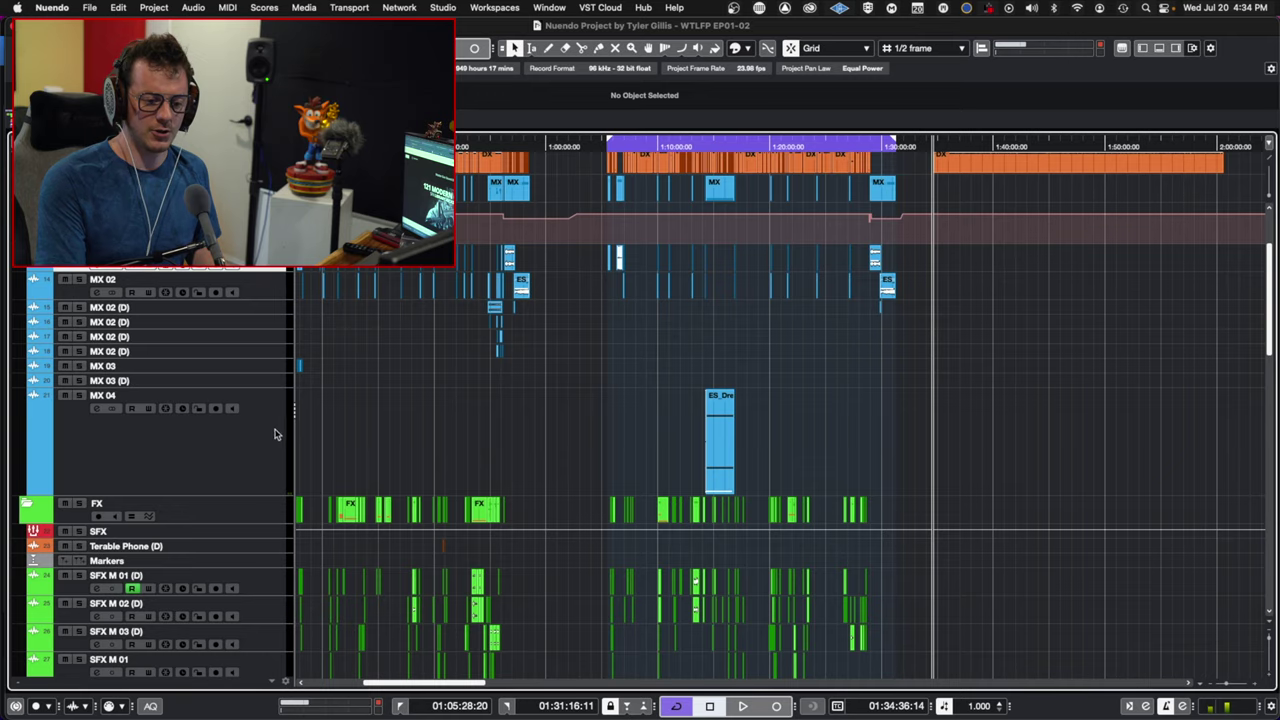
Marquee-select the early sound-effect events while browsing the SFX and BG tracks.
scroll(395, 440, "left", 10)
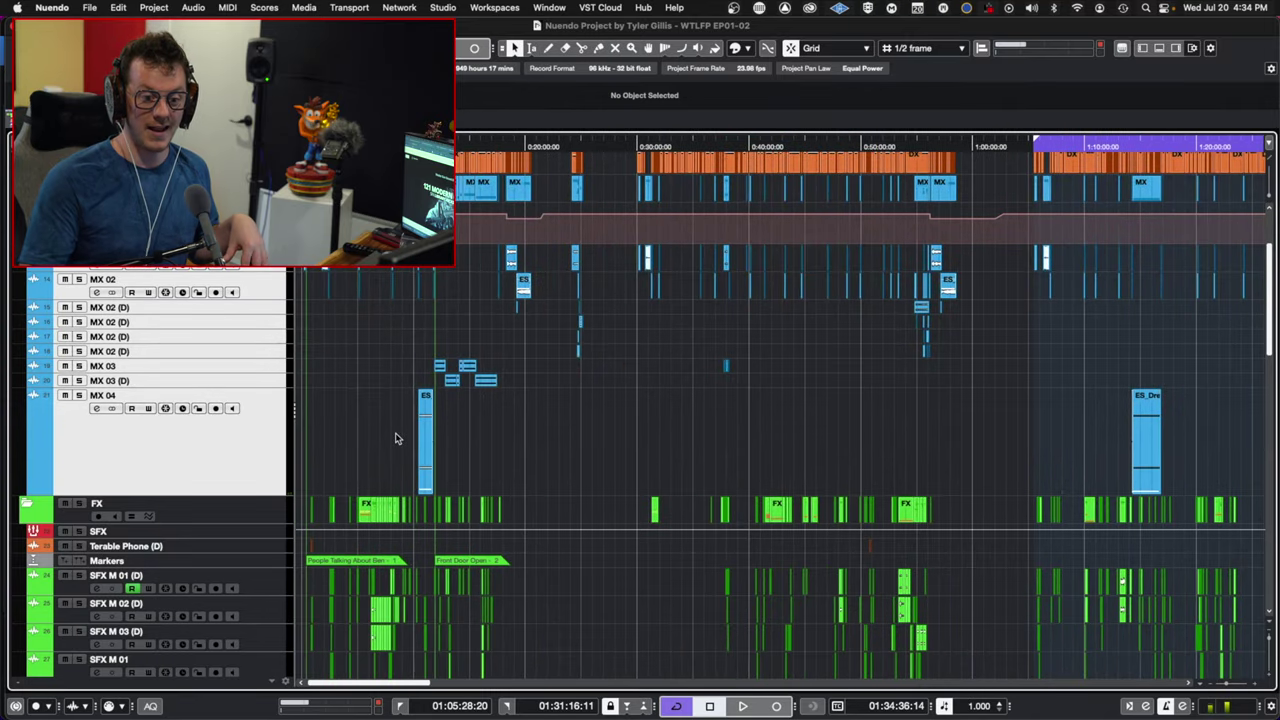
scroll(470, 517, "down", 10)
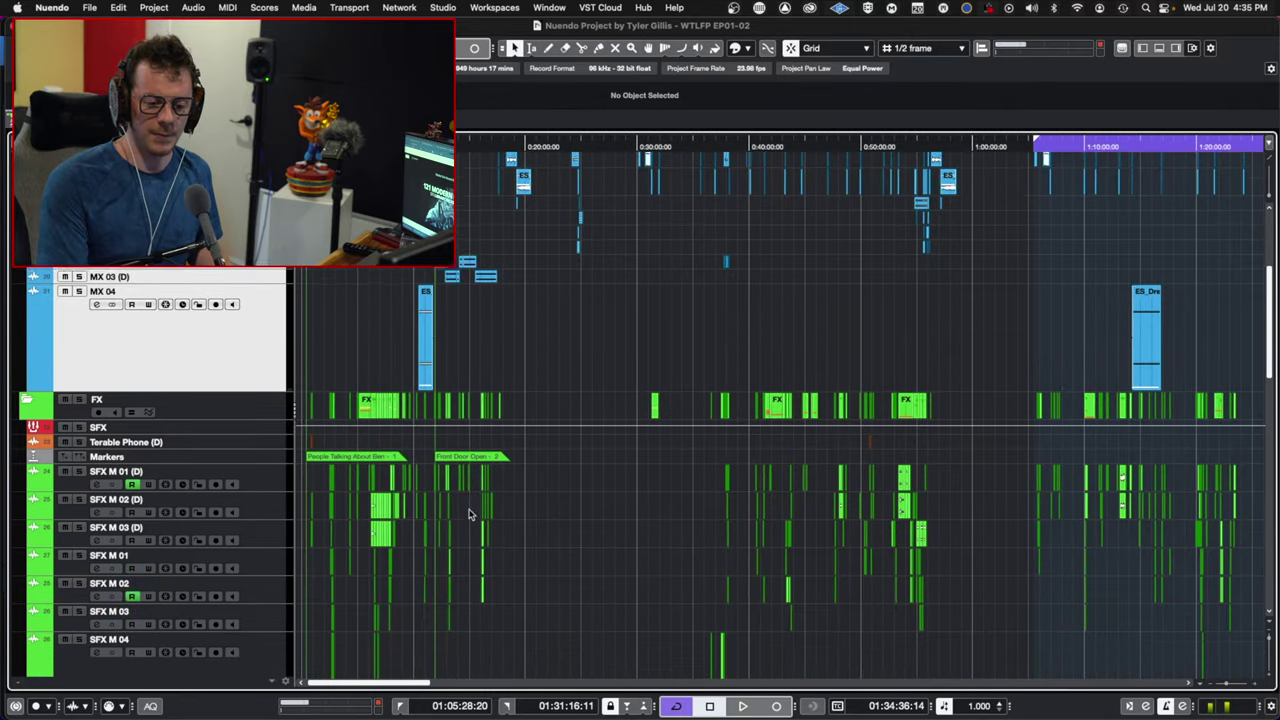
scroll(381, 343, "down", 1)
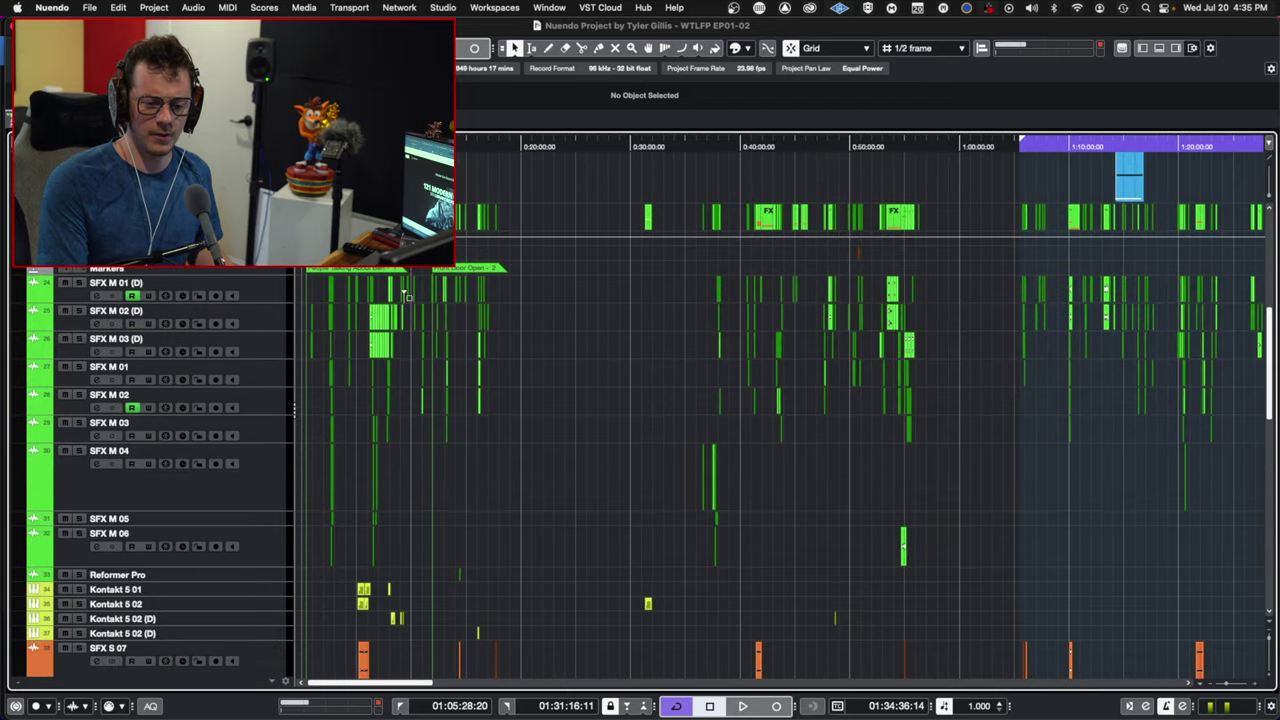
left_click_drag(304, 292, 565, 572)
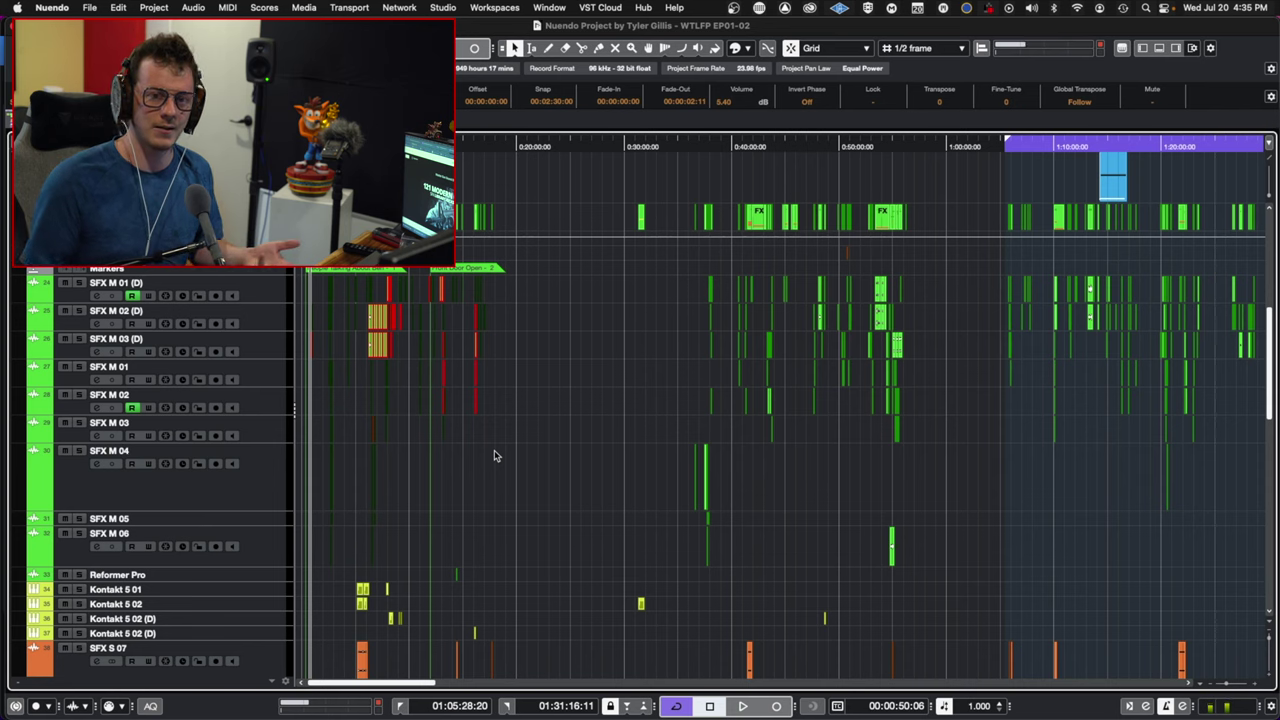
left_click_drag(310, 283, 555, 655)
scroll(355, 527, "down", 2)
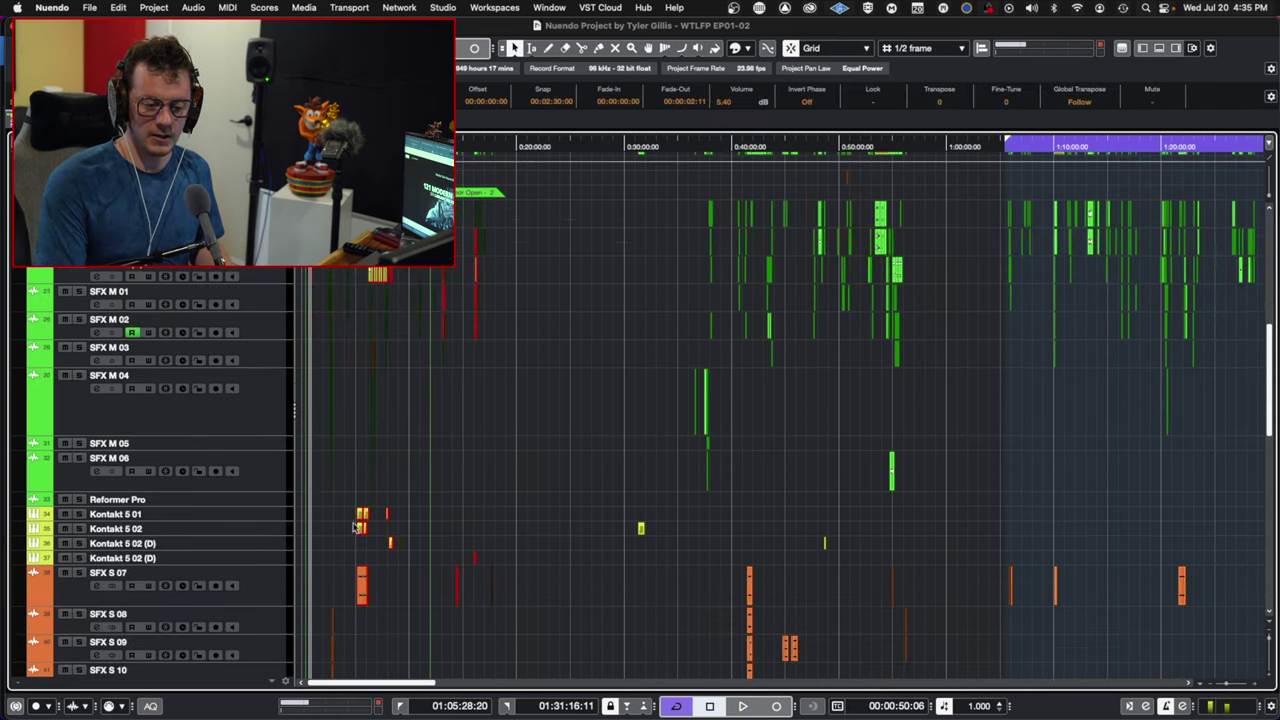
scroll(330, 535, "down", 6)
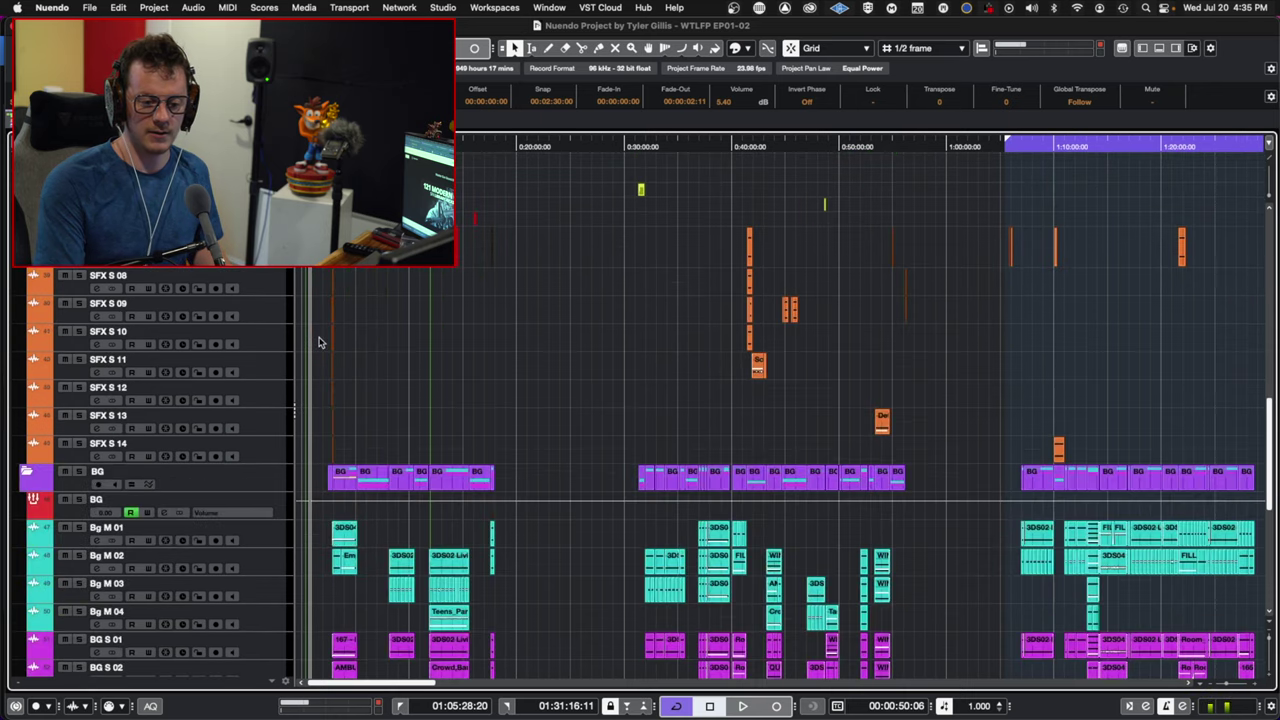
scroll(366, 413, "down", 6)
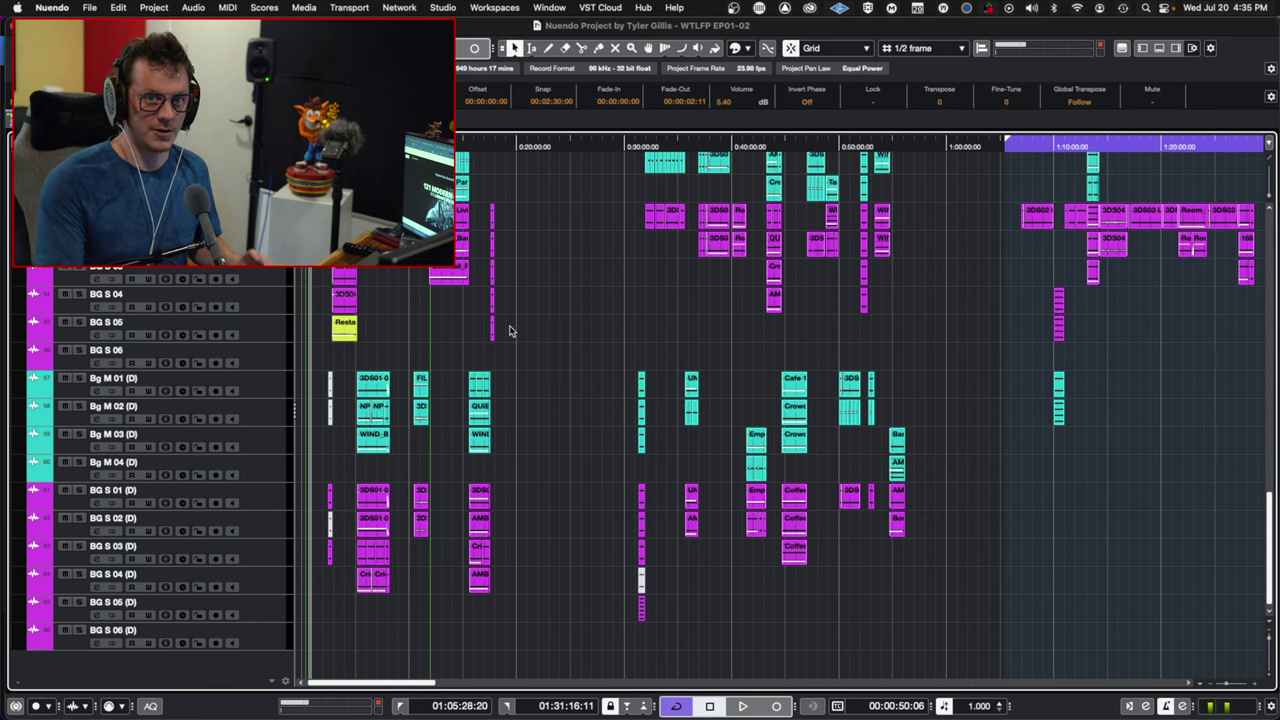
scroll(587, 340, "up", 2)
scroll(587, 340, "up", 6)
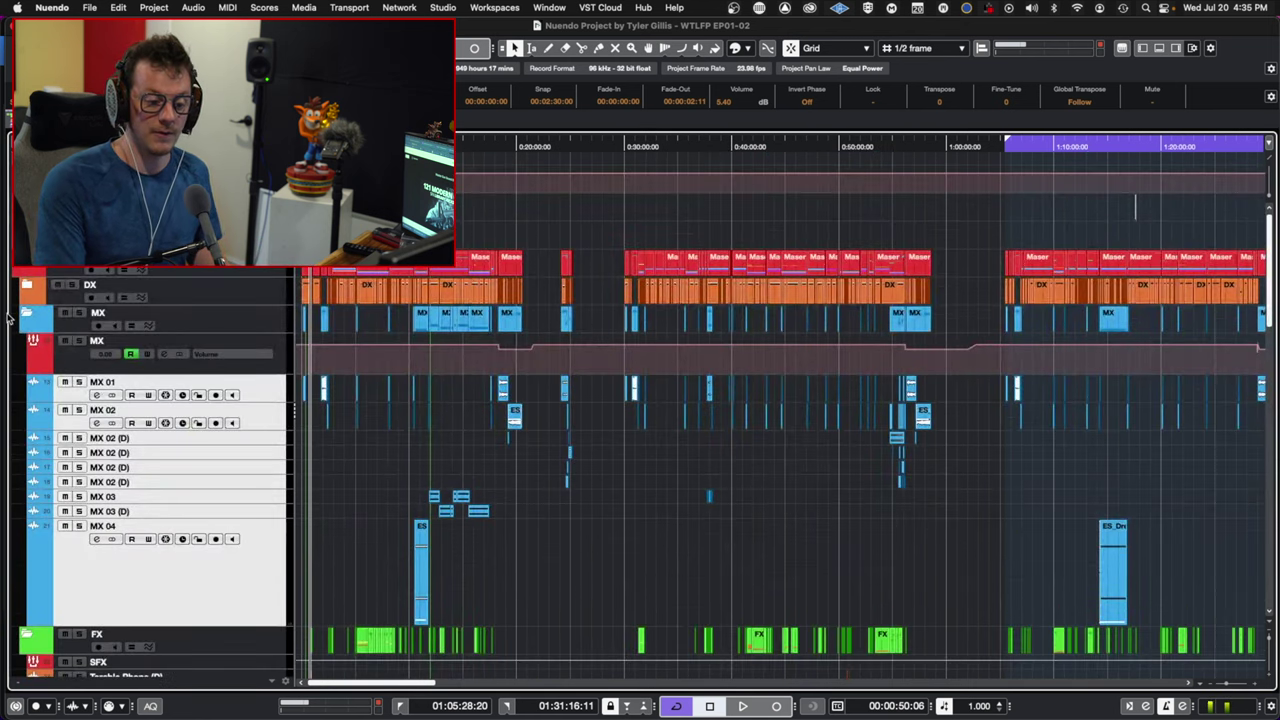
Collapse the MX, FX and BG folder tracks.
left_click(27, 313)
left_click(28, 344)
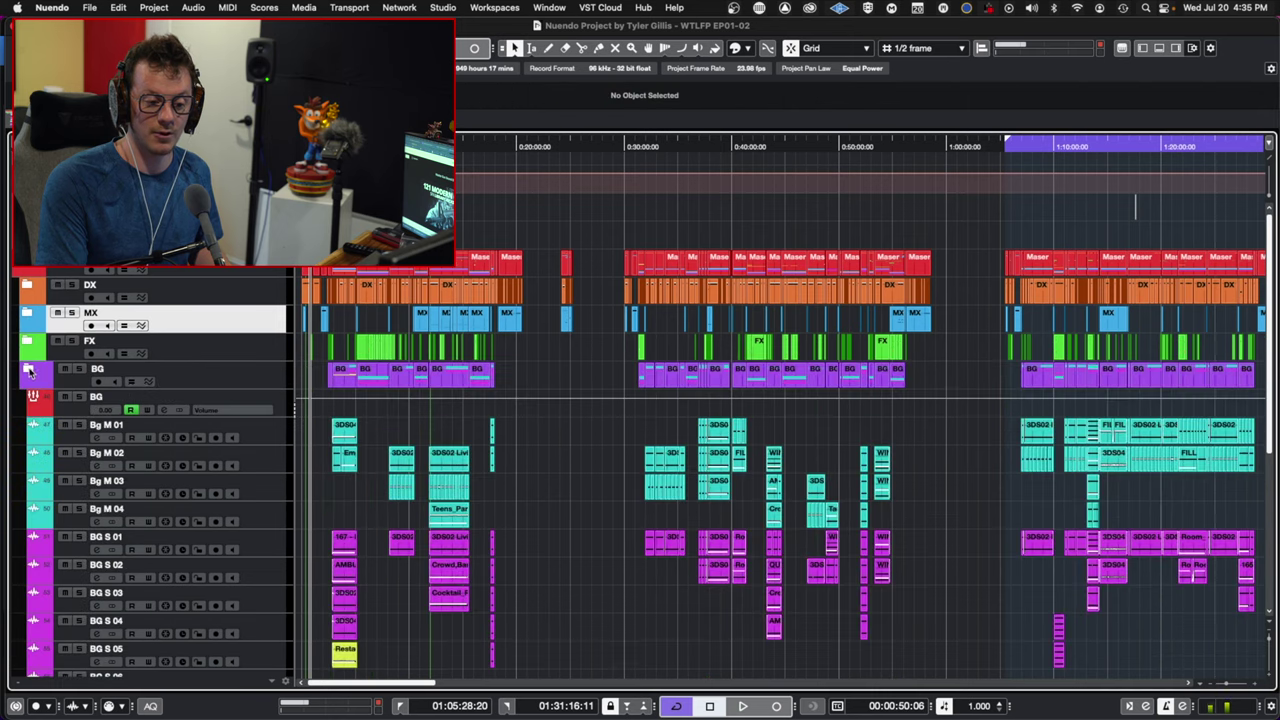
left_click(29, 370)
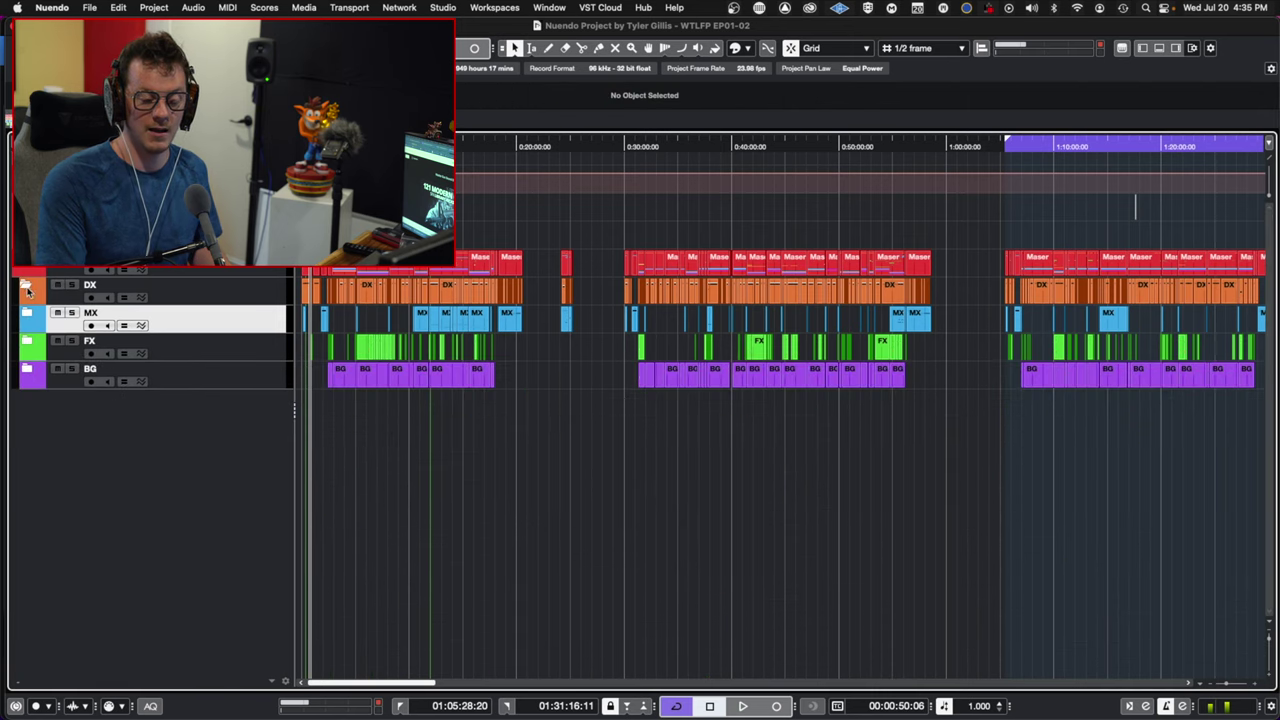